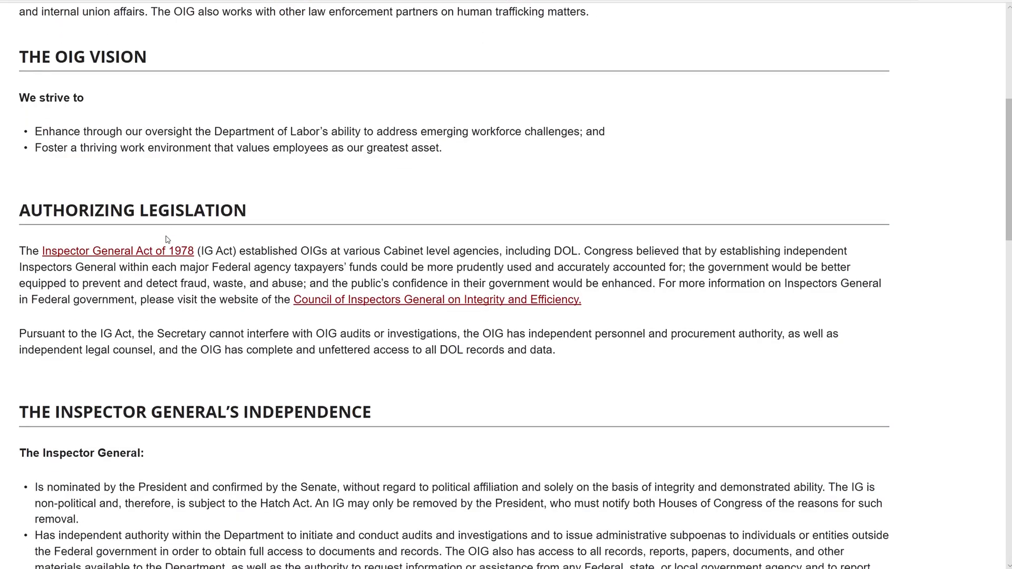
- Underline the three related-article links with red dashes using the screen pen
scroll(166, 239, "down", 5)
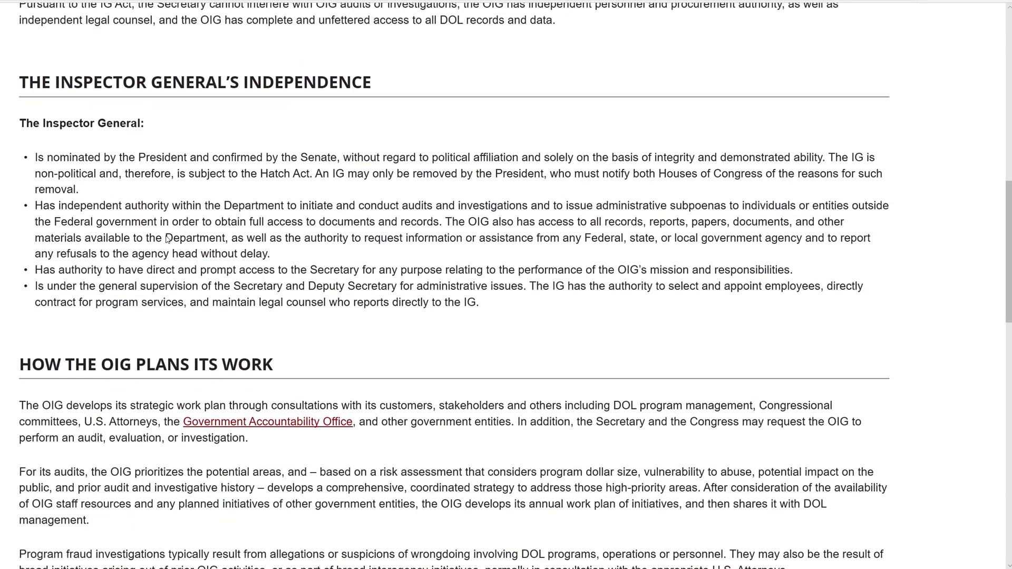
scroll(167, 239, "down", 12)
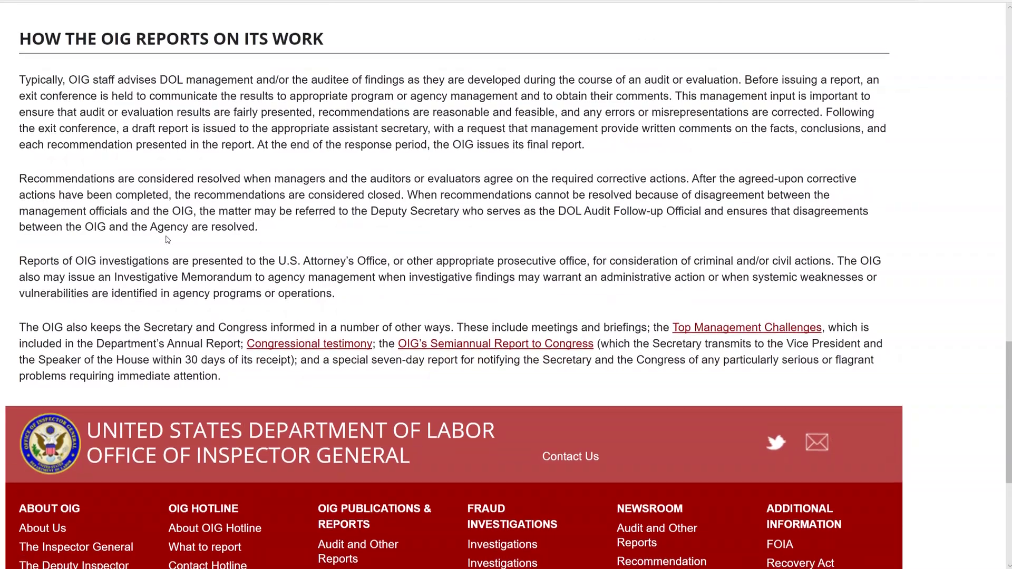
scroll(166, 239, "up", 3)
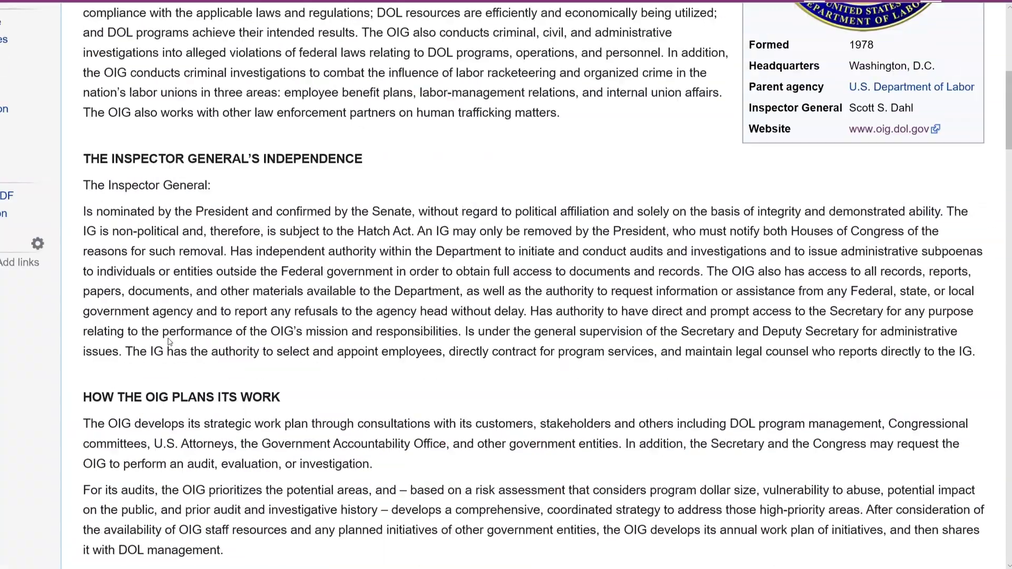
scroll(169, 343, "up", 10)
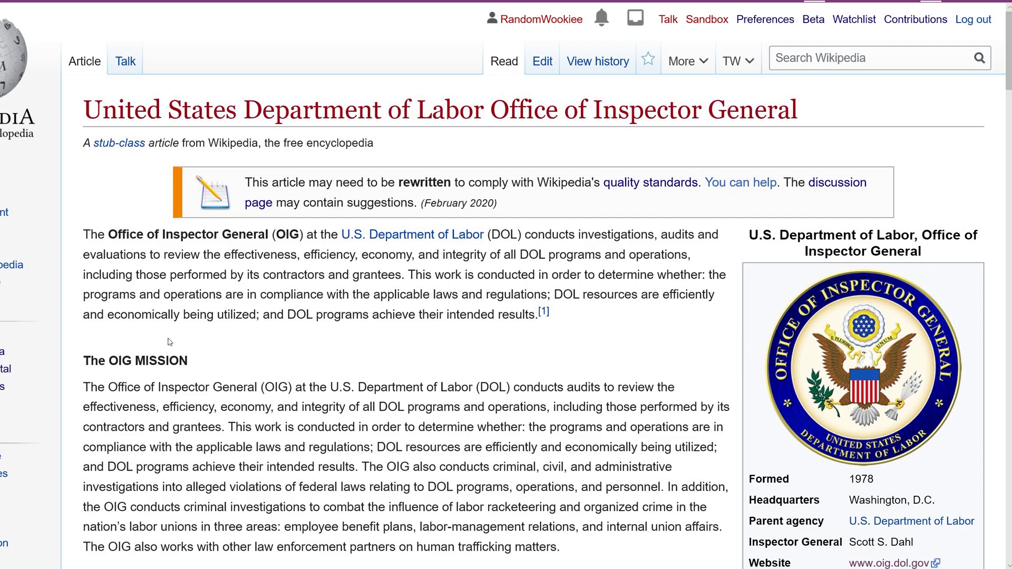
scroll(169, 343, "down", 3)
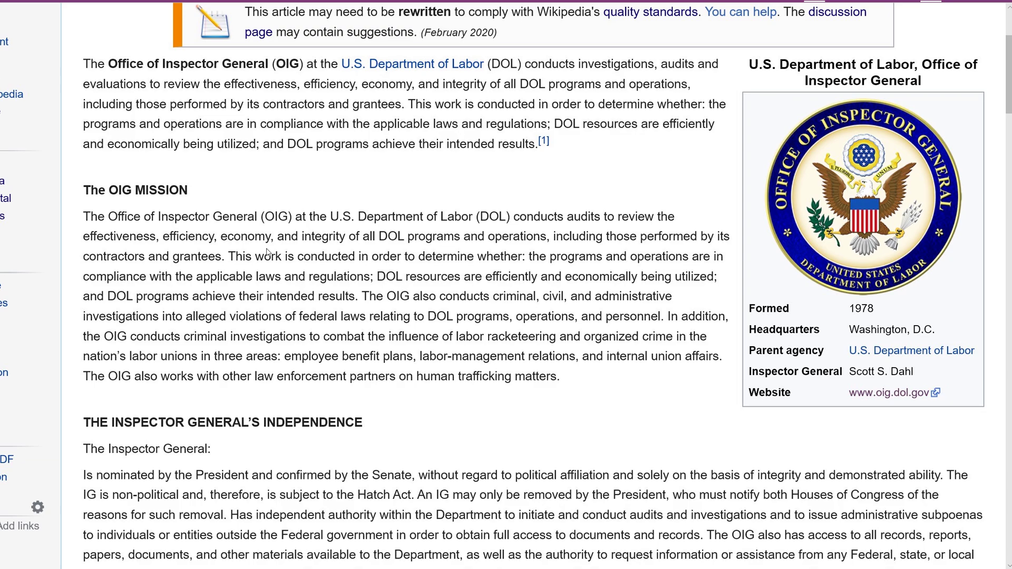
scroll(267, 252, "up", 3)
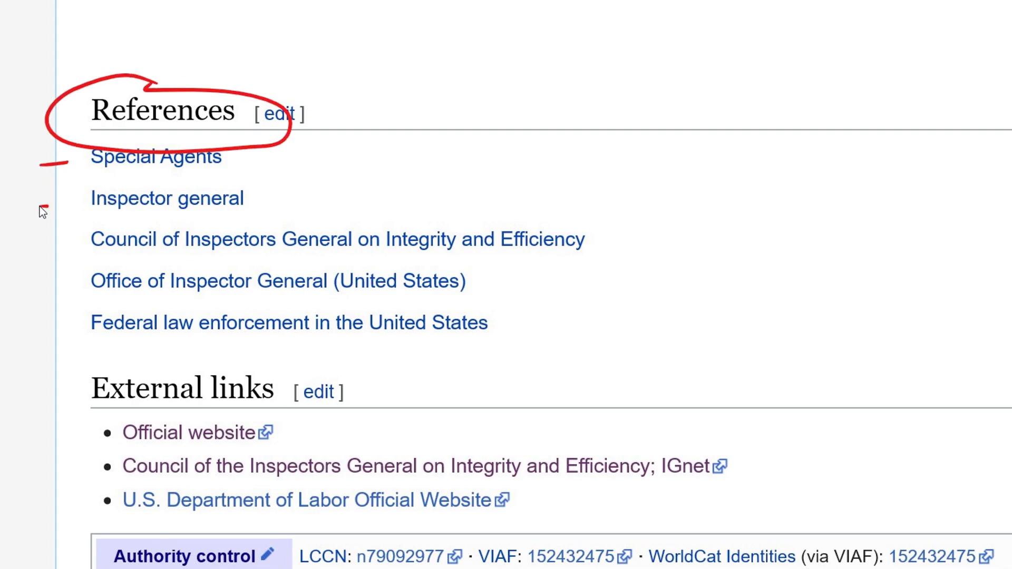
left_click_drag(42, 247, 86, 245)
left_click_drag(26, 286, 95, 288)
left_click_drag(45, 334, 92, 332)
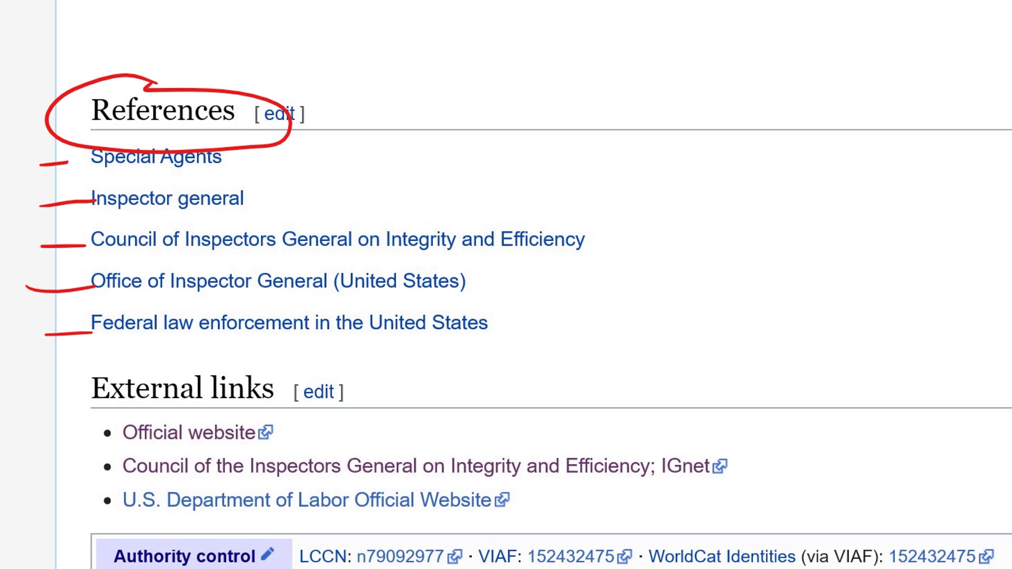
- Write 'See also' in red above the References heading
left_click_drag(147, 24, 120, 50)
left_click_drag(160, 42, 179, 53)
left_click_drag(199, 48, 212, 55)
mouse_move(240, 42)
left_mouse_down()
mouse_move(264, 45)
mouse_move(281, 69)
left_mouse_up()
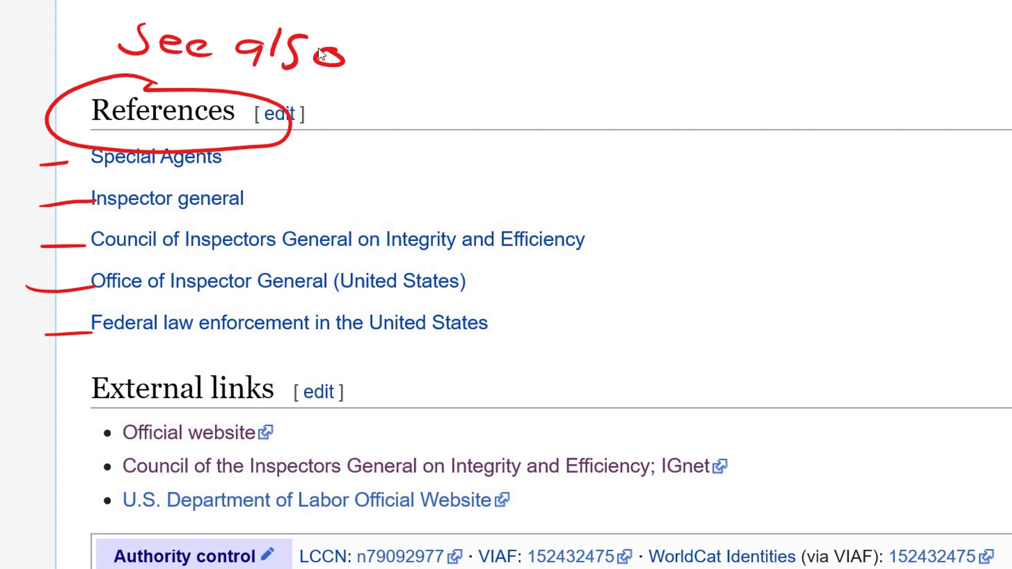
- Strike through the stub notice, attribution note, IGnet link and Department of Labor link
mouse_move(1, 483)
left_mouse_down()
mouse_move(284, 445)
mouse_move(712, 471)
left_mouse_up()
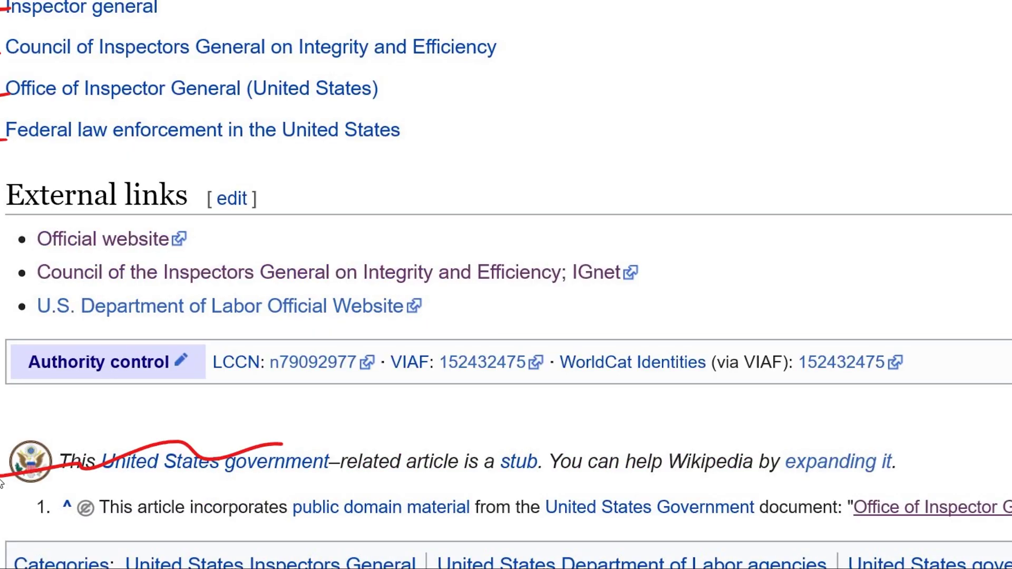
mouse_move(86, 501)
left_mouse_down()
mouse_move(334, 492)
mouse_move(758, 525)
left_mouse_up()
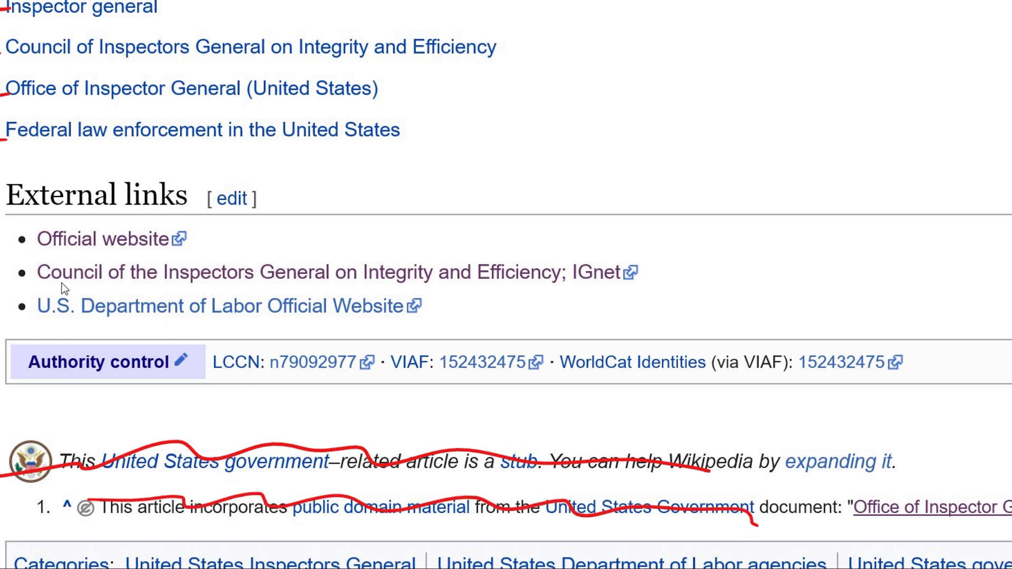
mouse_move(52, 308)
left_mouse_down()
mouse_move(100, 277)
mouse_move(253, 283)
mouse_move(300, 268)
left_mouse_up()
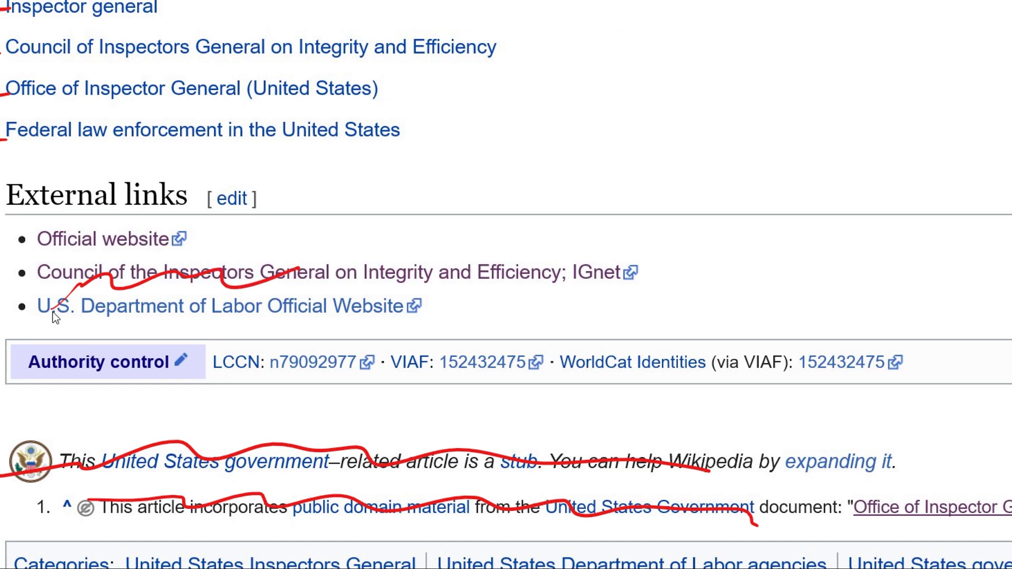
mouse_move(89, 303)
left_mouse_down()
mouse_move(196, 323)
mouse_move(353, 310)
left_mouse_up()
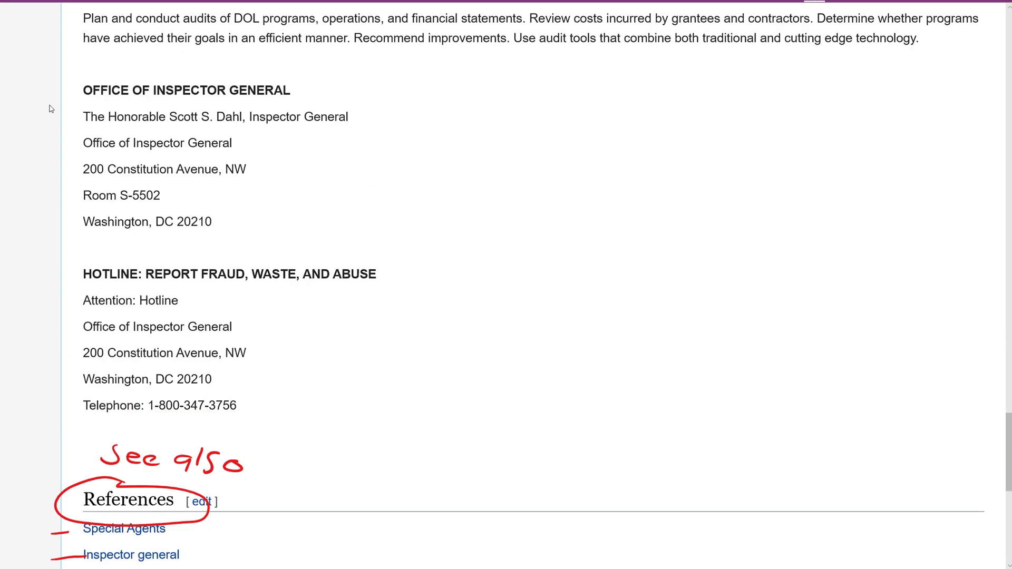
- Cross out the address block and the CAREERS, Special Agents and Auditors sections in red
left_click_drag(70, 73, 248, 175)
left_click_drag(244, 54, 107, 231)
left_click_drag(27, 194, 254, 342)
scroll(429, 196, "up", 5)
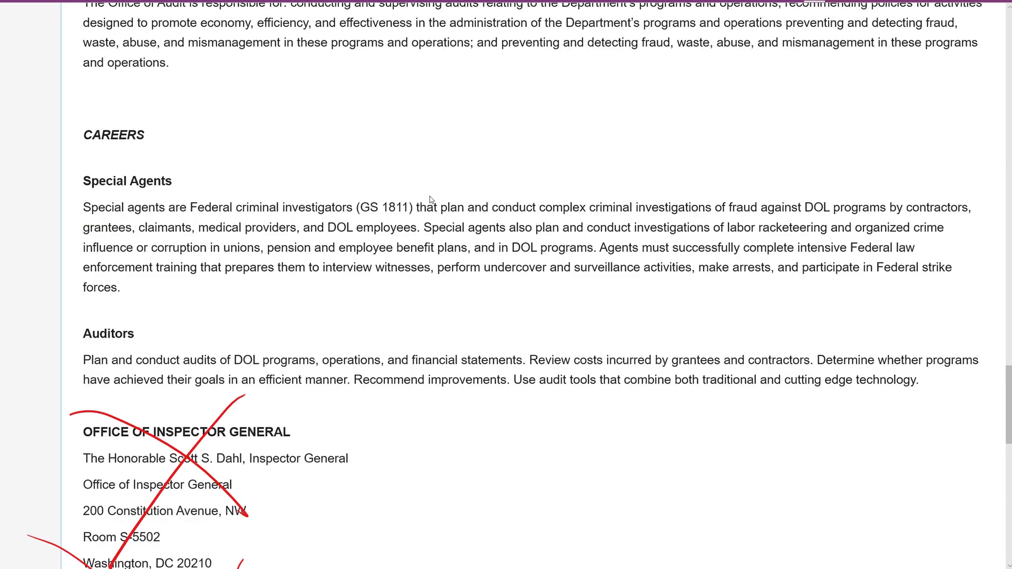
mouse_move(51, 141)
left_mouse_down()
mouse_move(87, 132)
mouse_move(177, 144)
mouse_move(103, 209)
left_mouse_up()
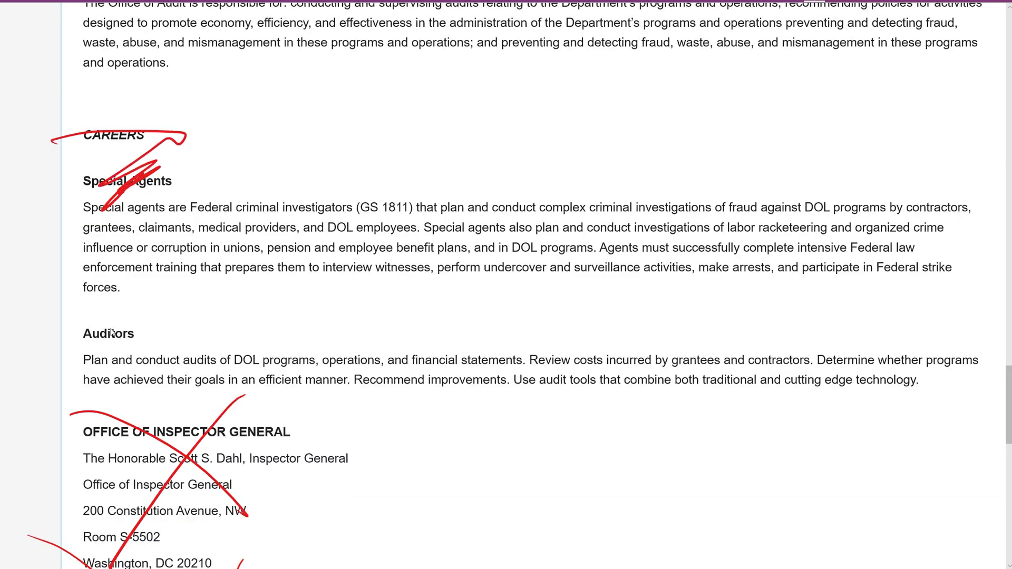
mouse_move(111, 332)
left_mouse_down()
mouse_move(150, 309)
mouse_move(197, 354)
mouse_move(406, 349)
mouse_move(557, 308)
left_mouse_up()
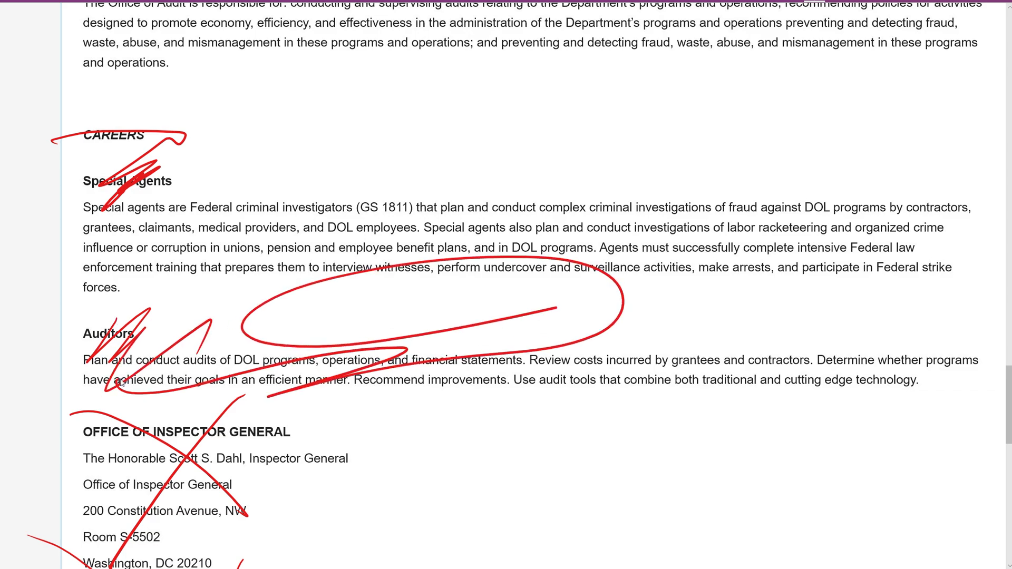
left_click_drag(30, 306, 574, 195)
- Cross out the How the OIG reports section in red
scroll(338, 338, "up", 20)
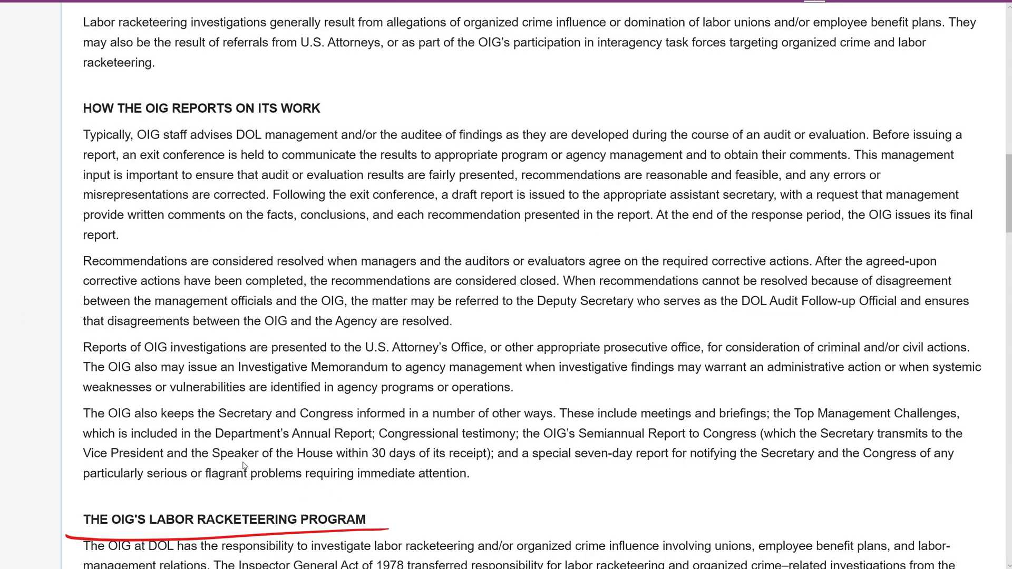
left_click_drag(109, 90, 489, 335)
left_click_drag(610, 81, 218, 345)
scroll(354, 265, "up", 3)
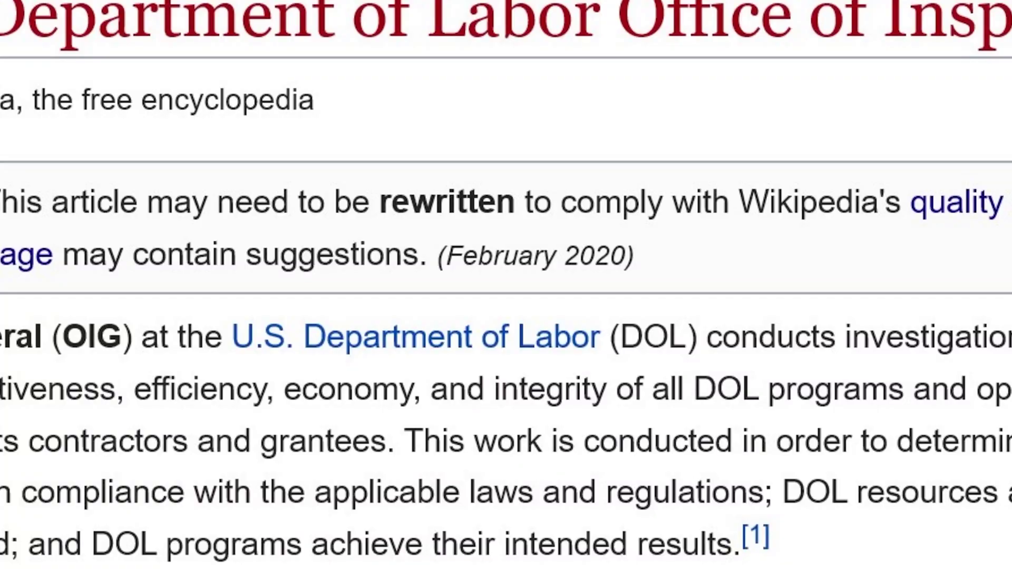
- Circle the February 2020 rewrite date and stub-class rating, noting the new rating beside the lead
mouse_move(501, 213)
left_mouse_down()
mouse_move(410, 263)
mouse_move(716, 256)
mouse_move(442, 211)
left_mouse_up()
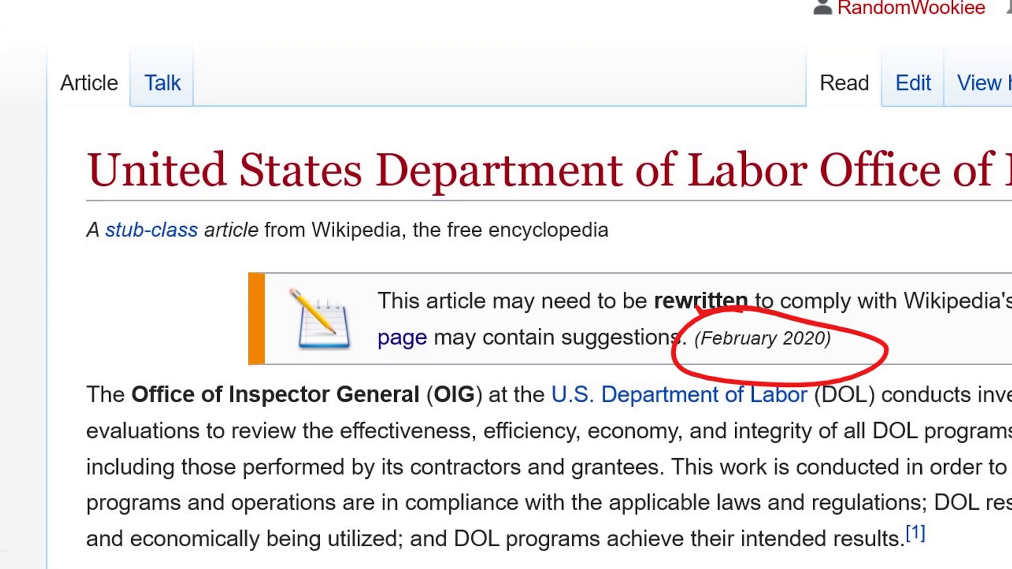
mouse_move(107, 244)
left_mouse_down()
mouse_move(158, 252)
mouse_move(106, 227)
mouse_move(105, 243)
left_mouse_up()
left_click_drag(84, 293, 51, 328)
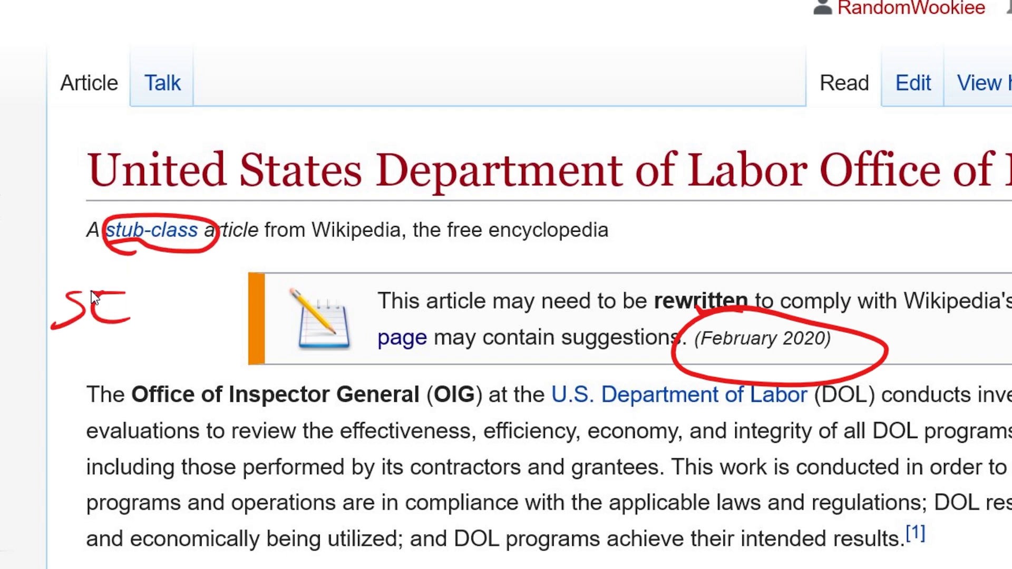
mouse_move(133, 323)
left_mouse_down()
mouse_move(152, 276)
mouse_move(171, 323)
left_mouse_up()
left_click_drag(178, 317, 219, 291)
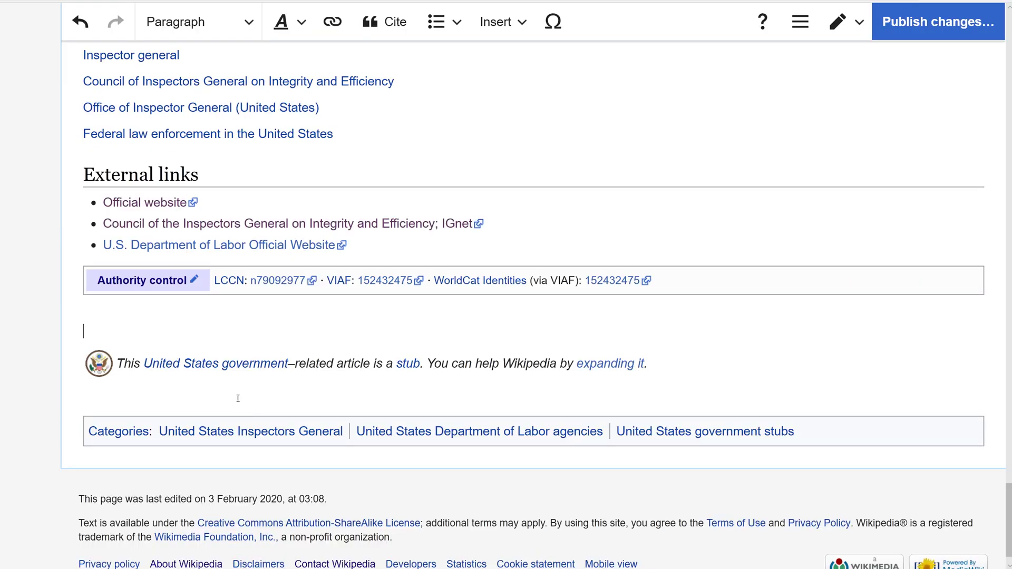
- Delete the IGnet external link and rename the References heading to 'See also'
scroll(369, 316, "up", 5)
left_click(124, 427)
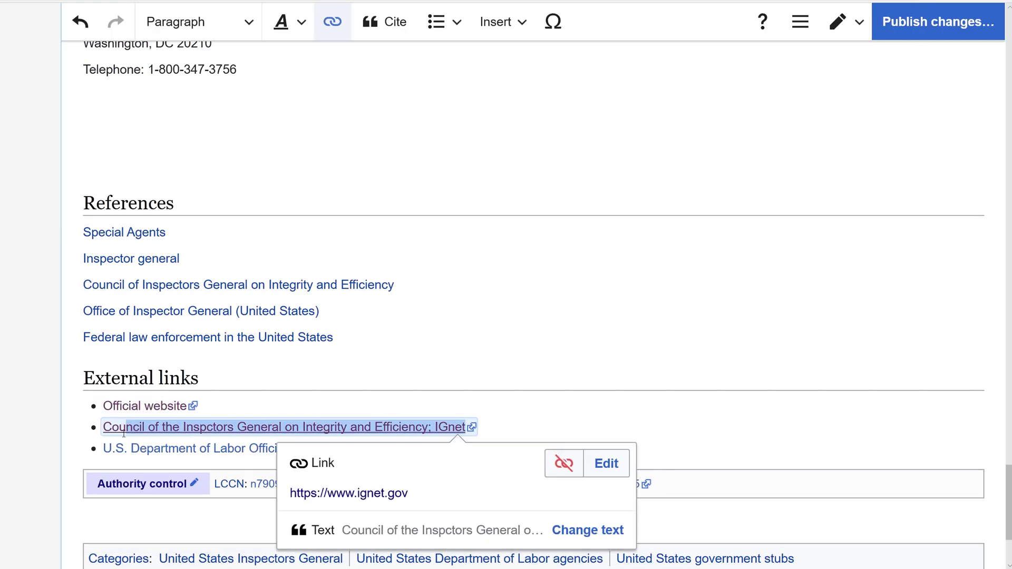
key("BackSpace")
key("BackSpace")
scroll(166, 374, "up", 2)
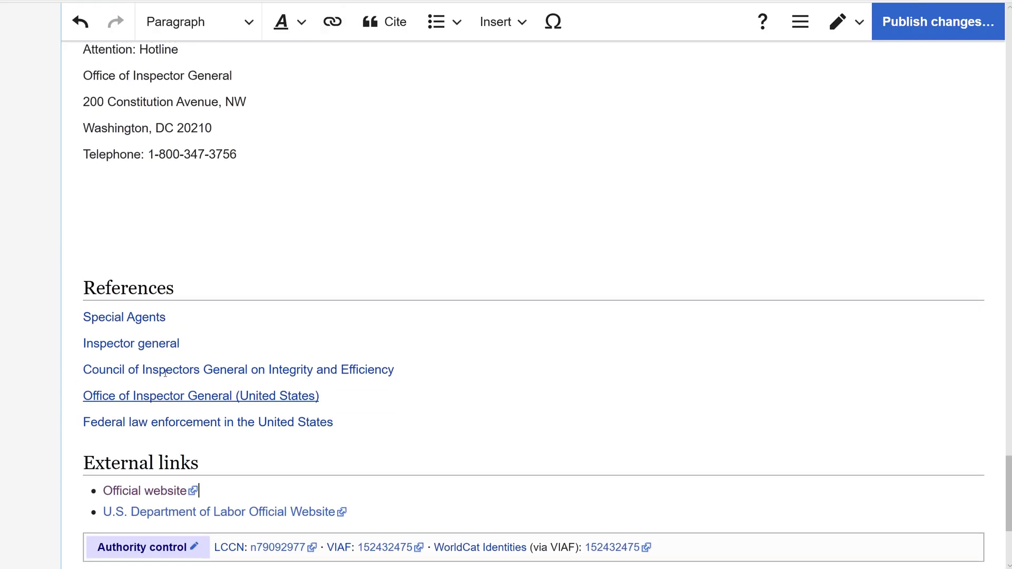
left_click_drag(176, 288, 84, 288)
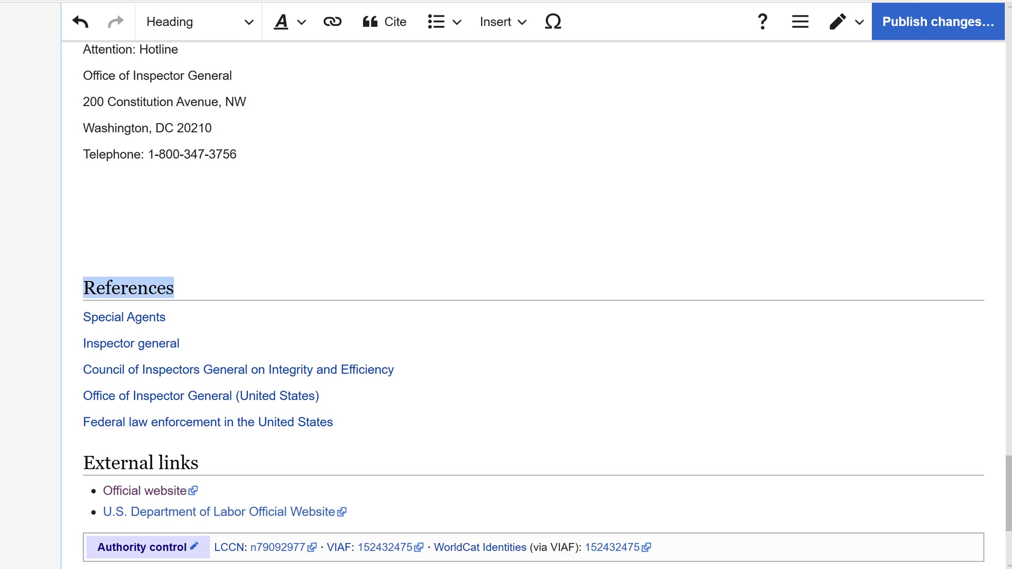
type("See a")
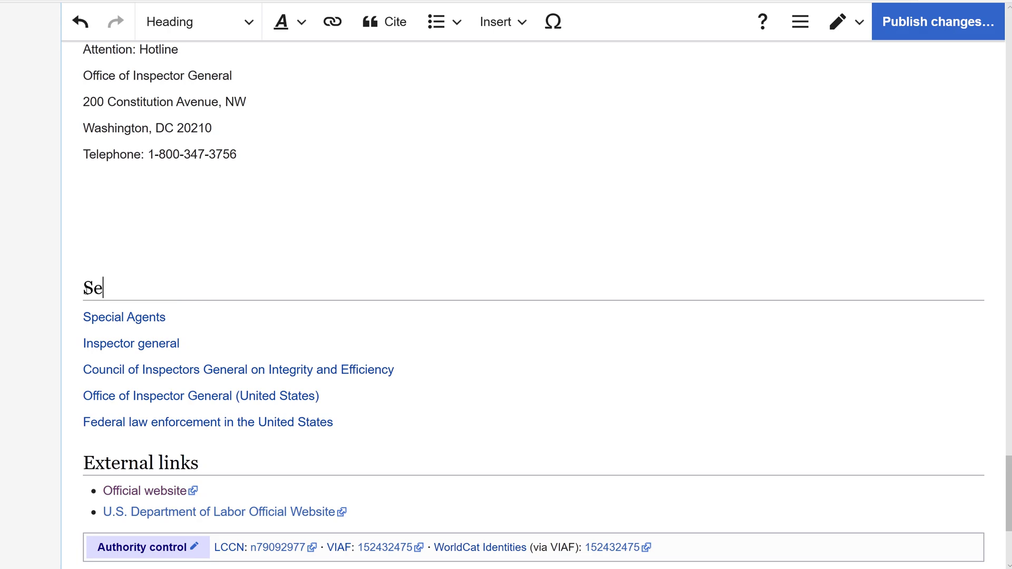
type("lso")
- Turn the Special Agents, Inspector general, Council and Office links into a bulleted list
left_click(83, 316)
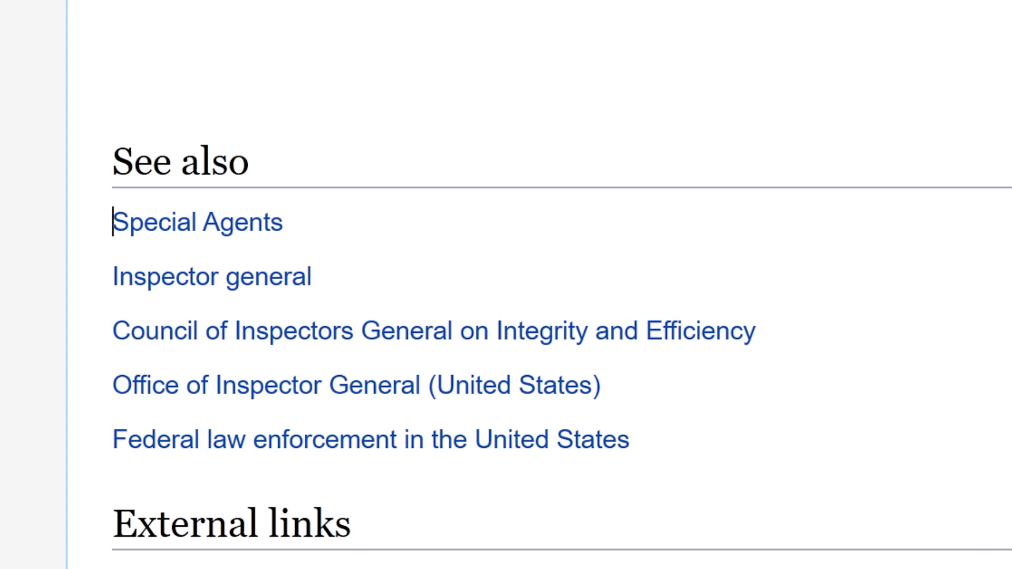
type("*")
left_click(112, 272)
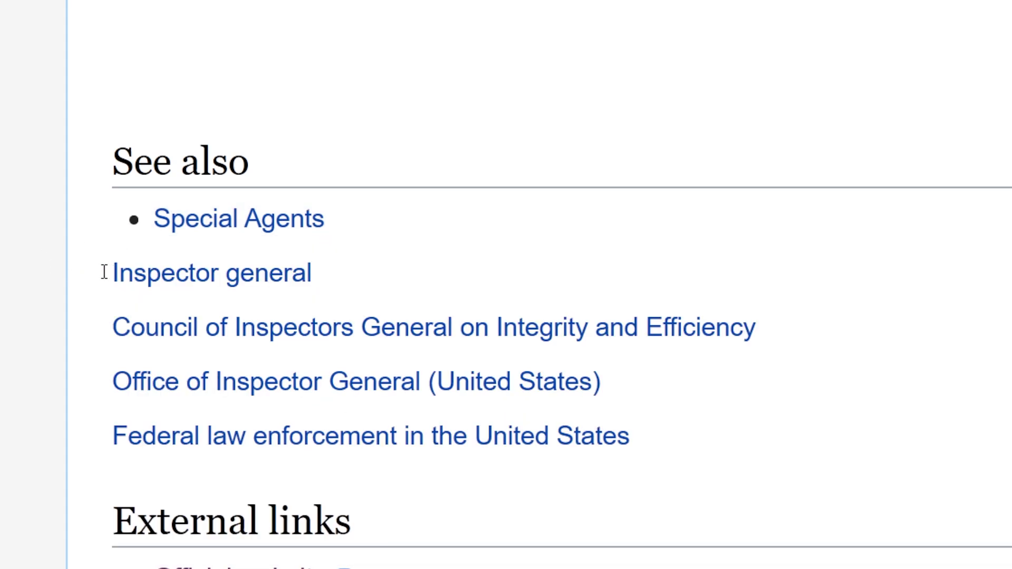
key("BackSpace")
key("Return")
left_click(112, 316)
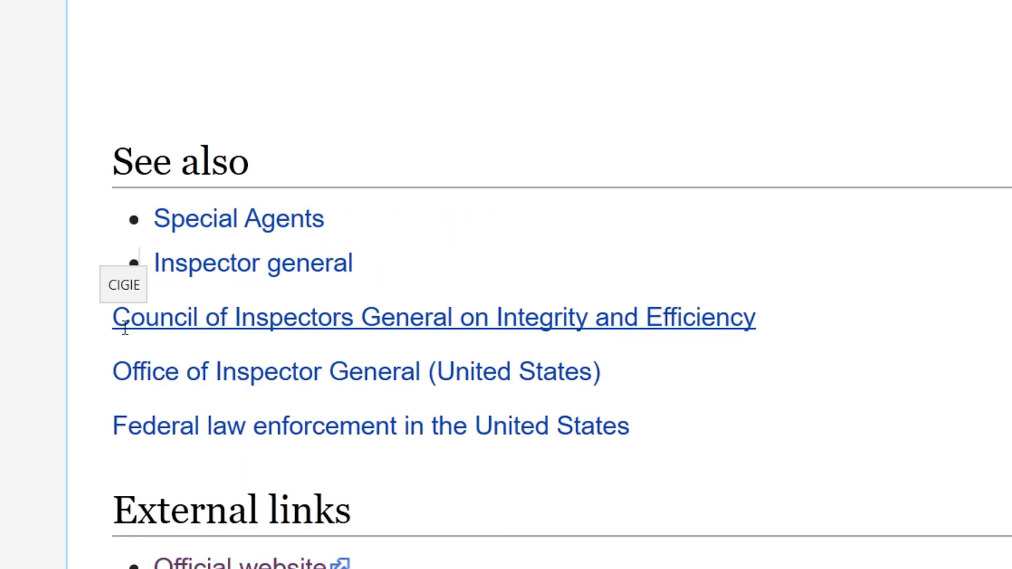
key("BackSpace")
key("Return")
left_click(112, 357)
key("BackSpace")
key("Return")
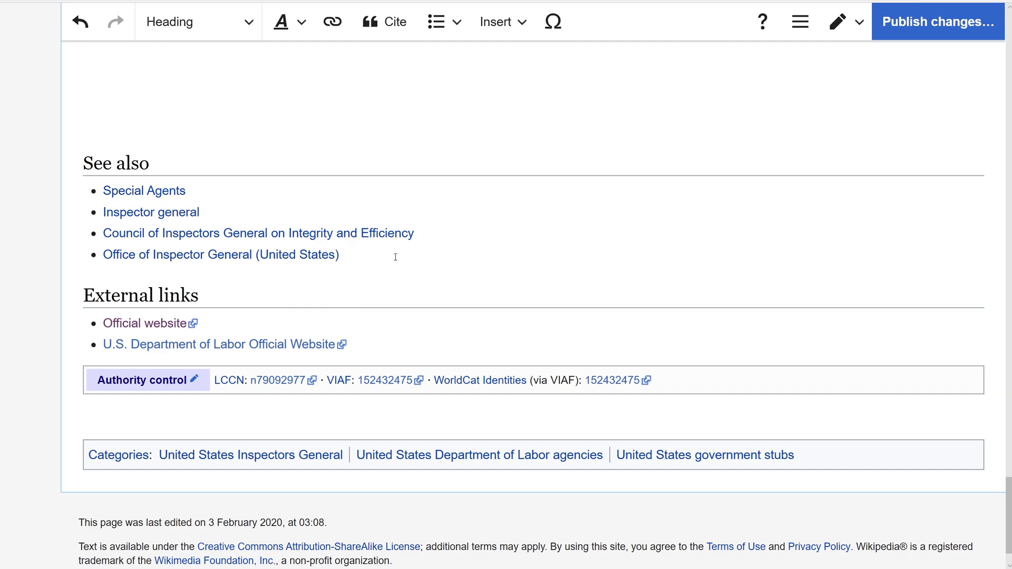
- Add a 'References' section heading below the See also list
left_click(395, 257)
key("Return")
key("Return")
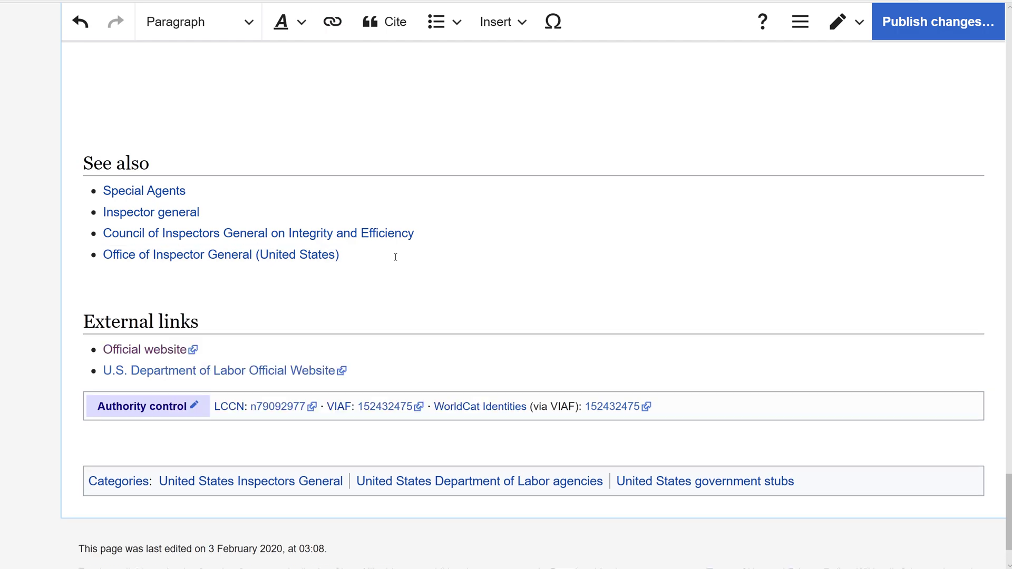
type("References")
left_click(210, 38)
left_click(211, 100)
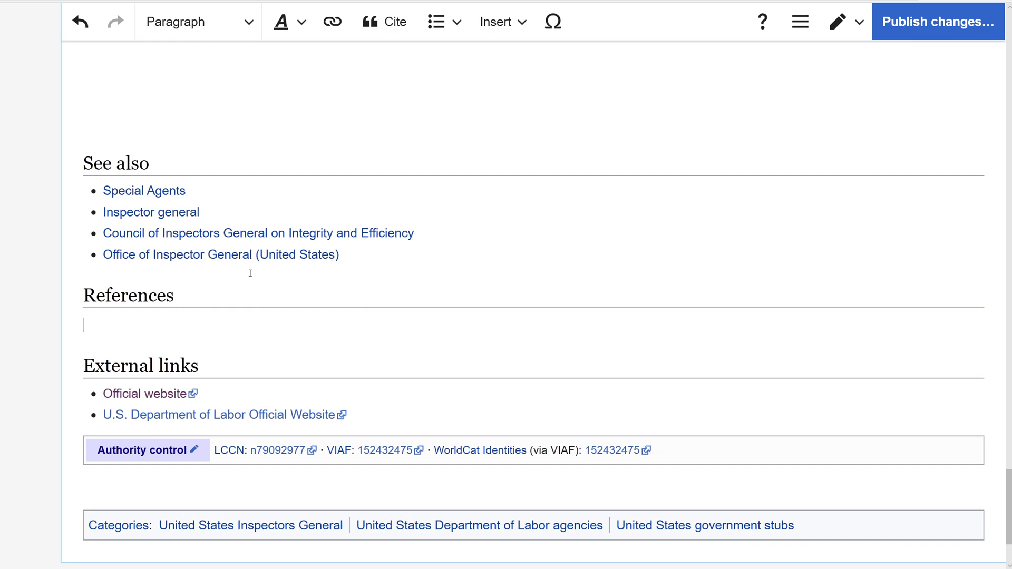
- Insert the Reflist template under the References heading
left_click(500, 21)
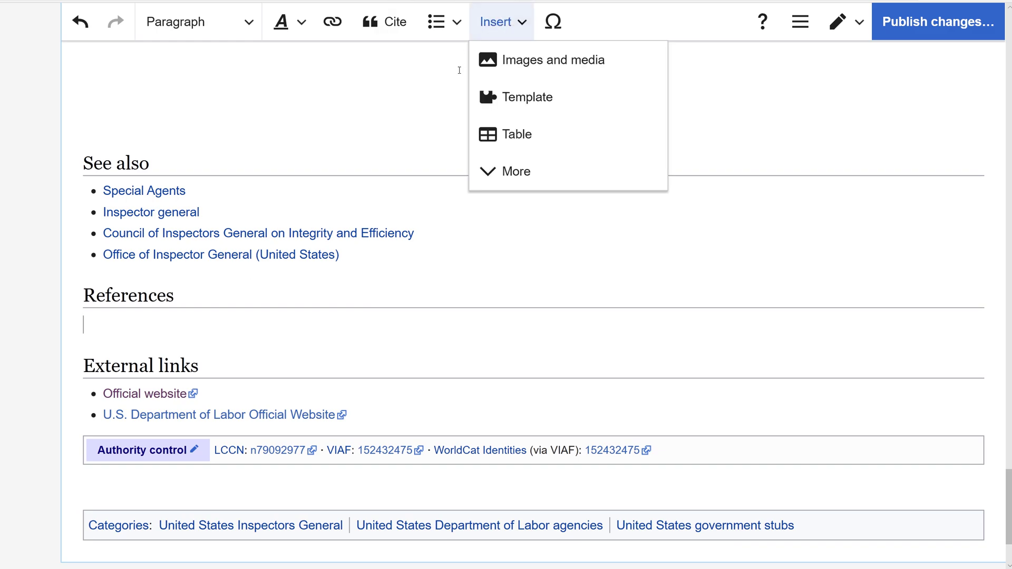
left_click(519, 109)
type("re")
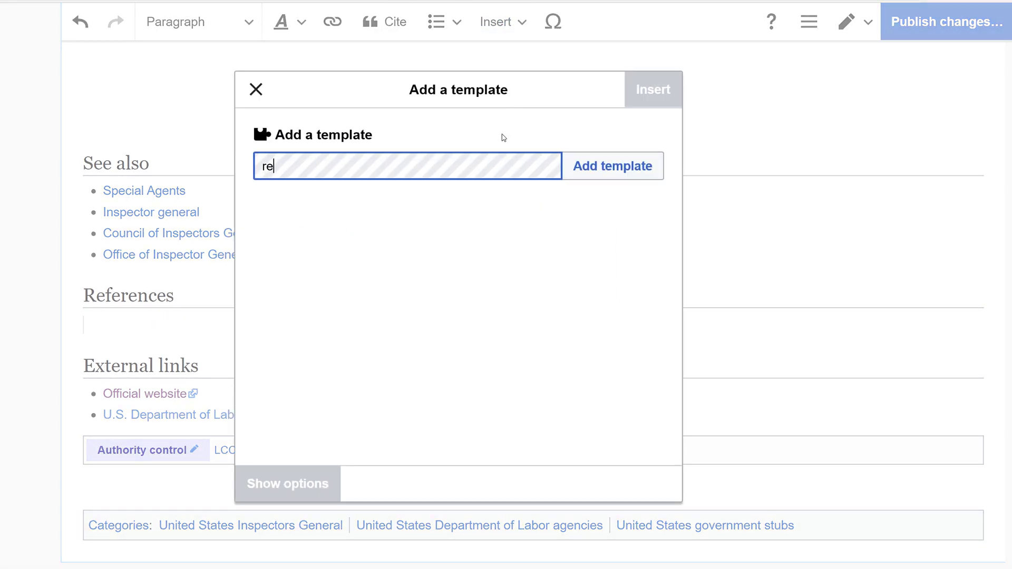
type("f")
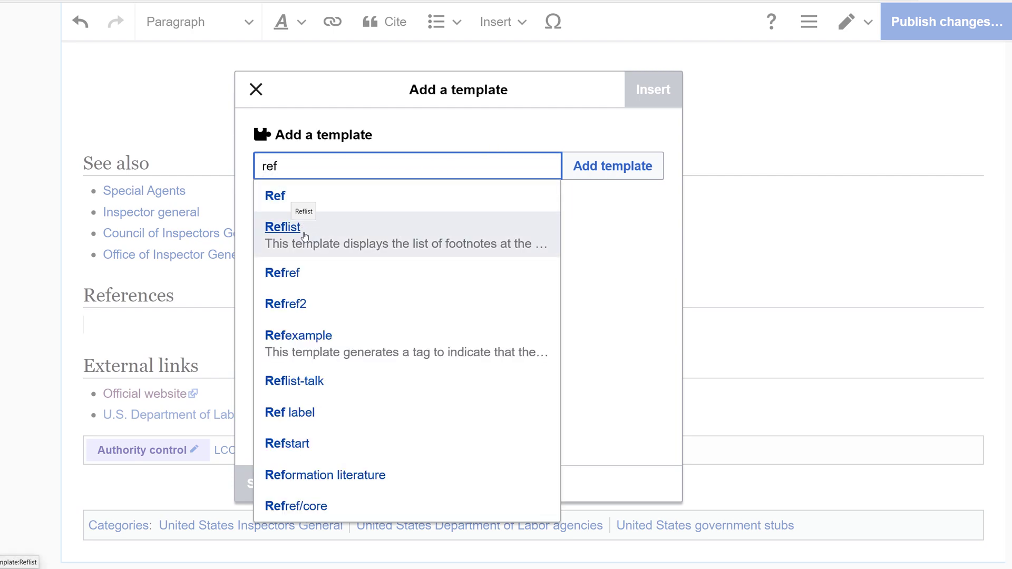
left_click(304, 236)
key("ctrl+Return")
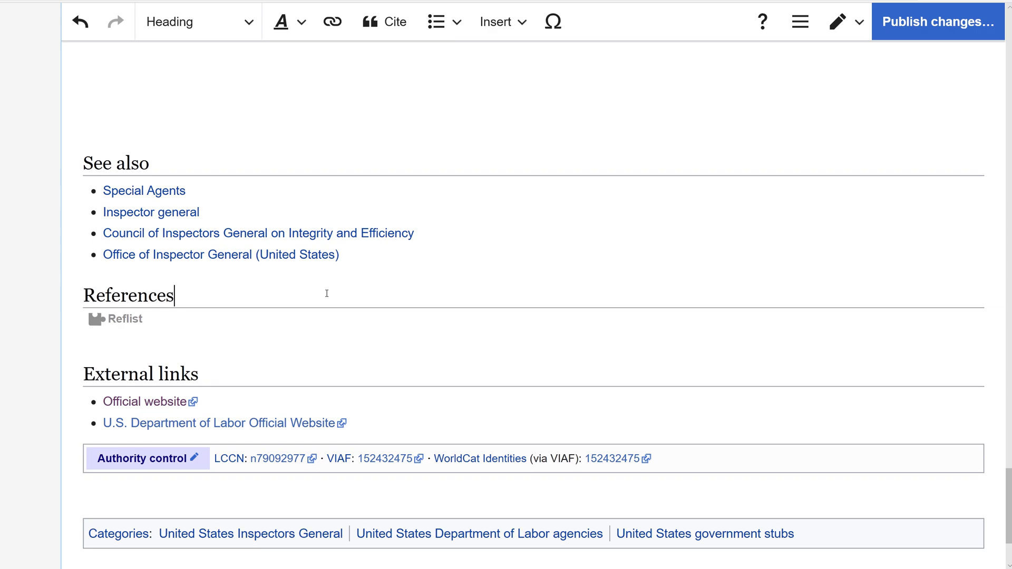
- Remove the empty line above See also and delete the hotline contact block with its heading
scroll(327, 294, "up", 6)
left_click(144, 395)
scroll(144, 395, "down", 2)
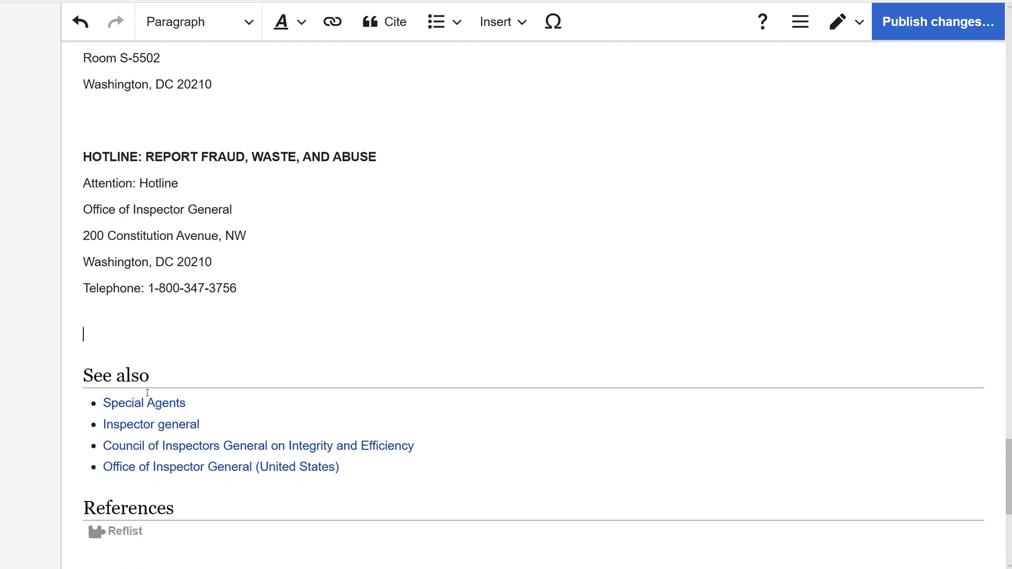
key("BackSpace")
left_click_drag(248, 289, 93, 157)
key("BackSpace")
key("BackSpace")
key("BackSpace")
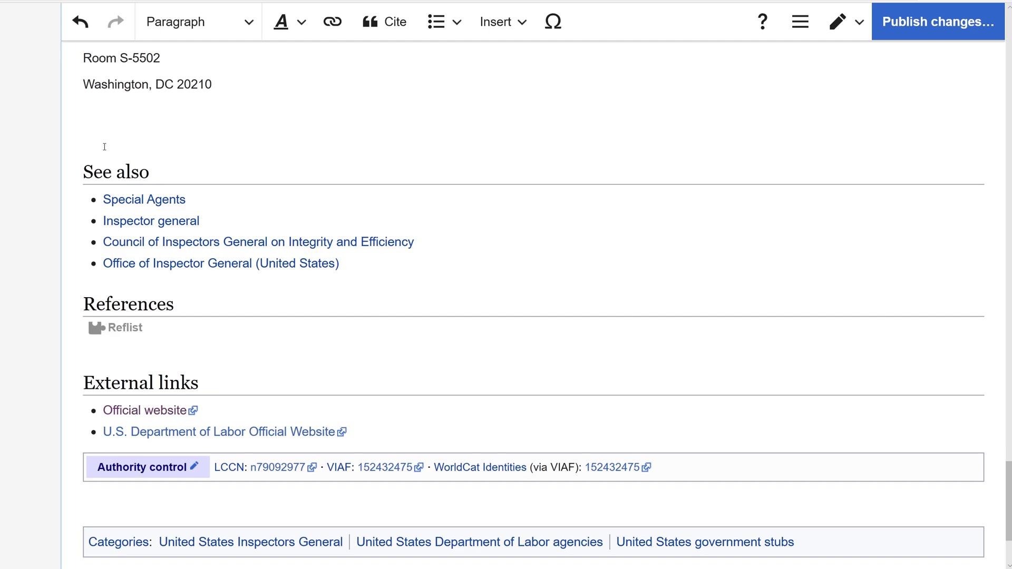
key("BackSpace")
- Delete the CAREERS, Special Agents and Auditors sections and their leftover empty lines
scroll(104, 153, "up", 8)
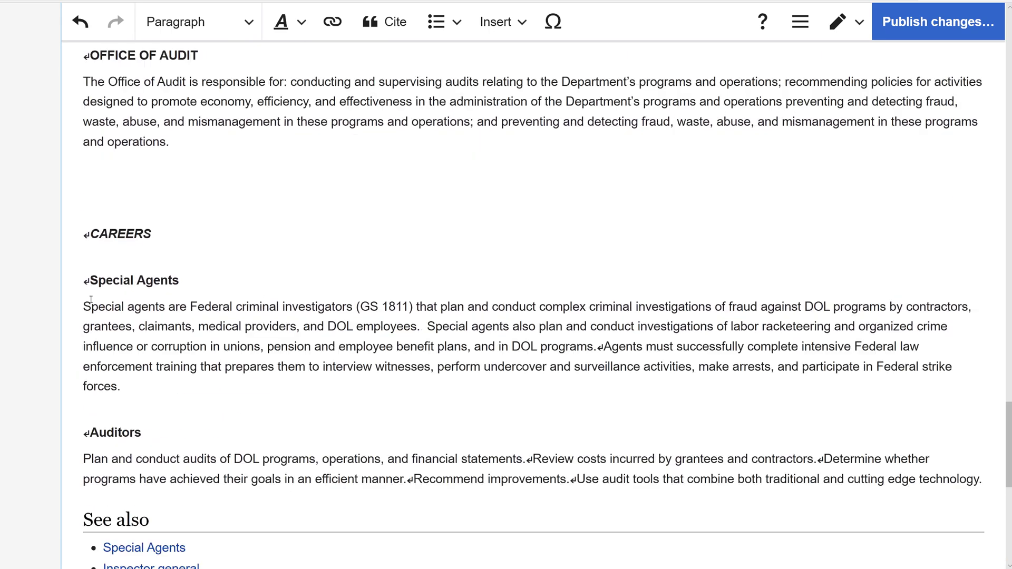
left_click_drag(81, 240, 293, 389)
key("BackSpace")
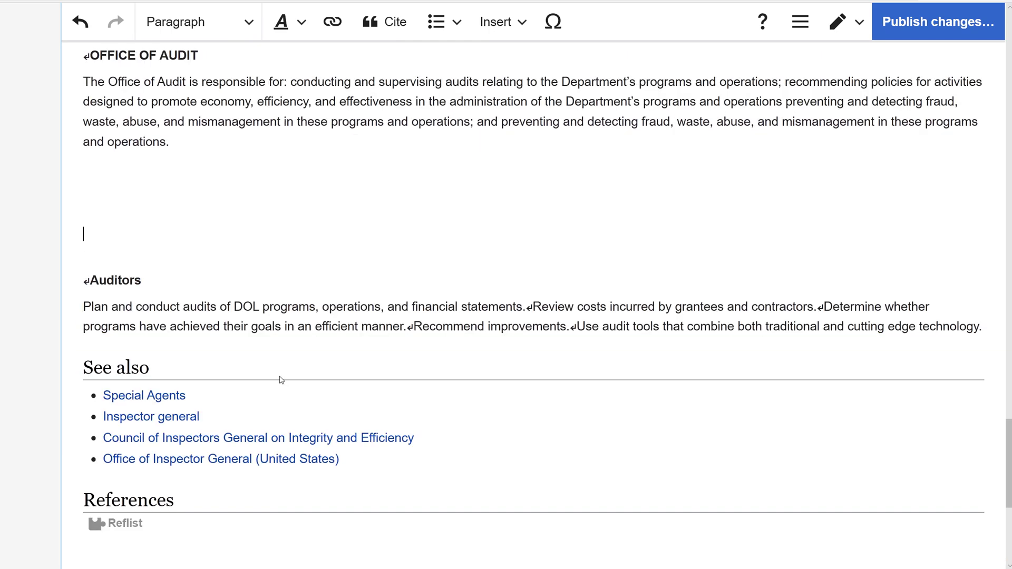
key("BackSpace")
key("BackSpace")
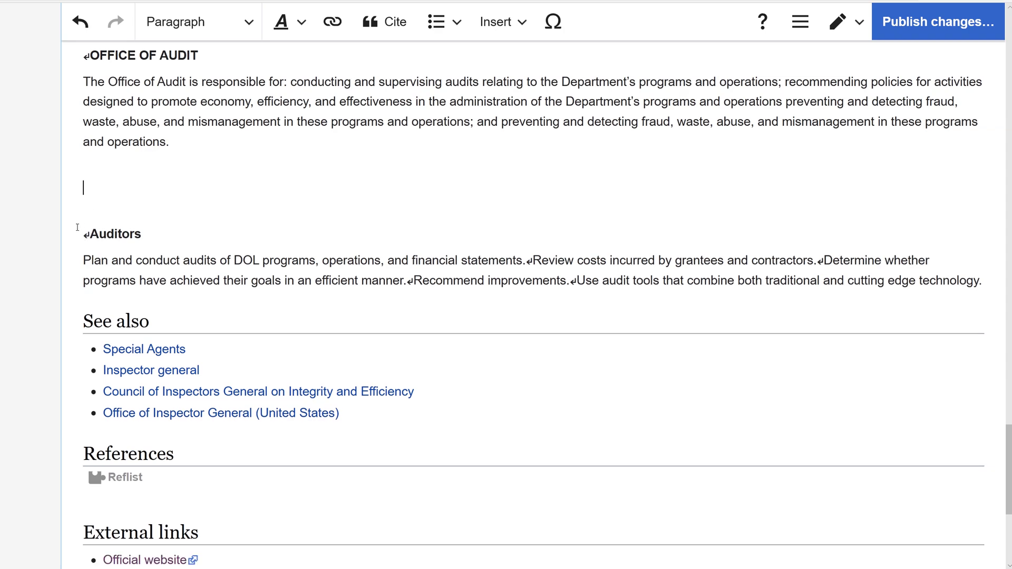
left_click_drag(84, 234, 990, 287)
key("BackSpace")
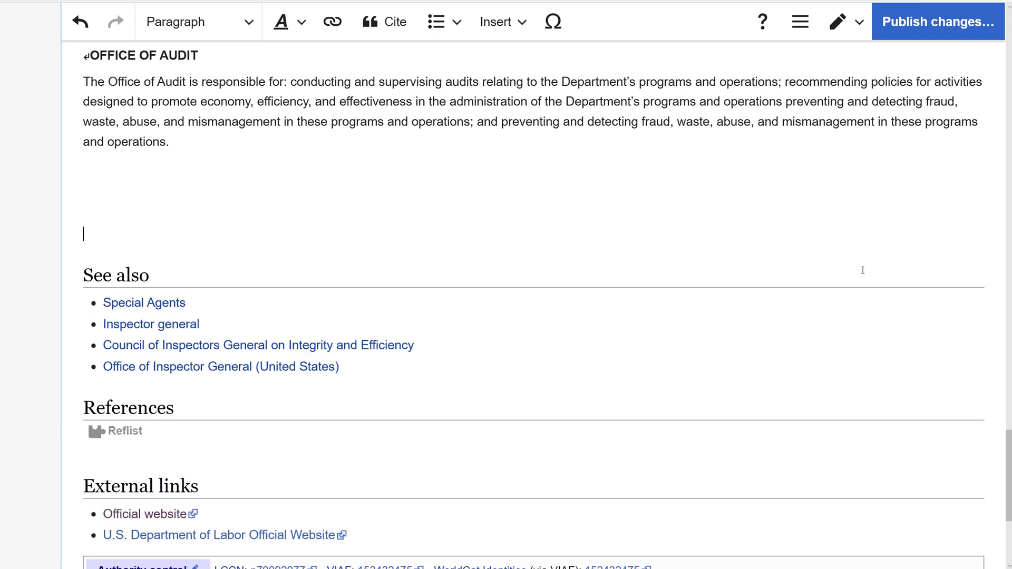
scroll(388, 249, "up", 20)
- Make The OIG MISSION line a heading and rename the independence heading to 'Nomination'
scroll(201, 186, "down", 5)
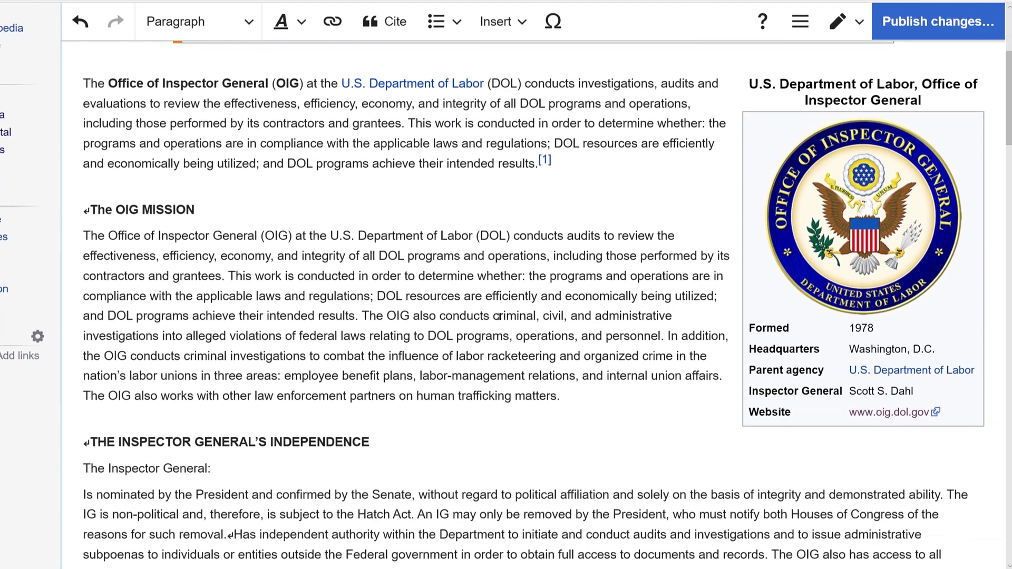
left_click(206, 191)
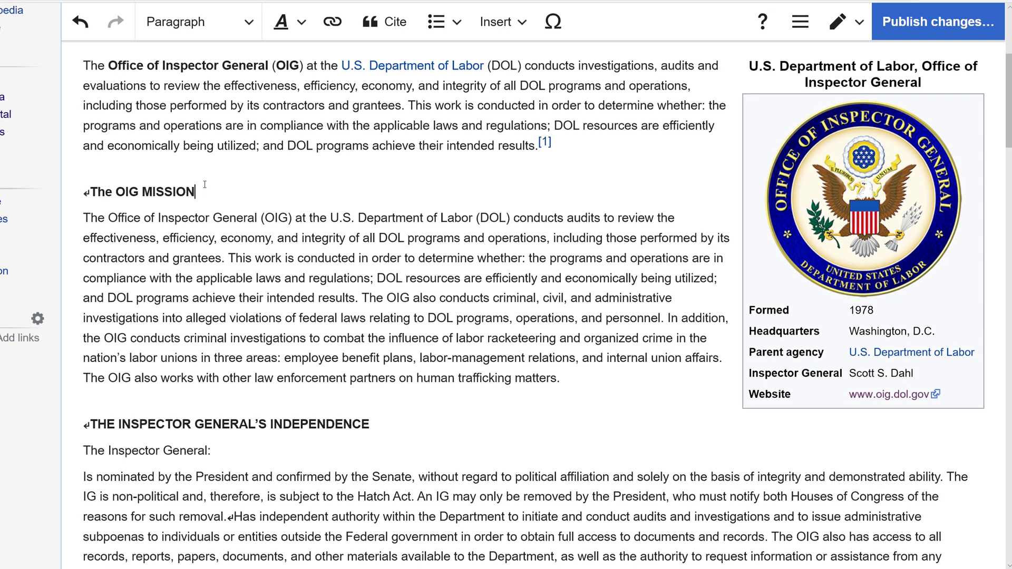
left_click(200, 38)
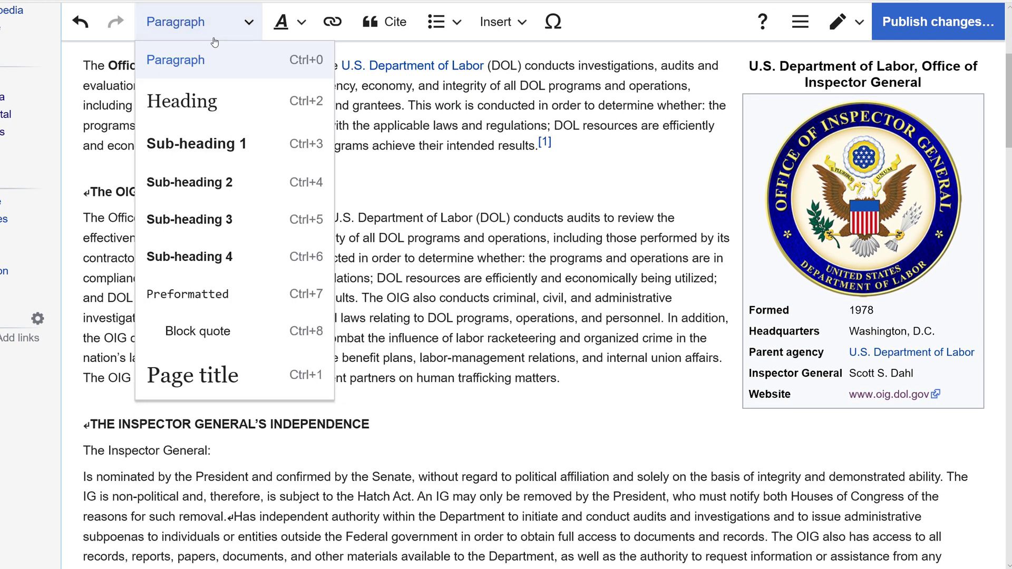
left_click(221, 105)
left_click_drag(109, 151, 268, 160)
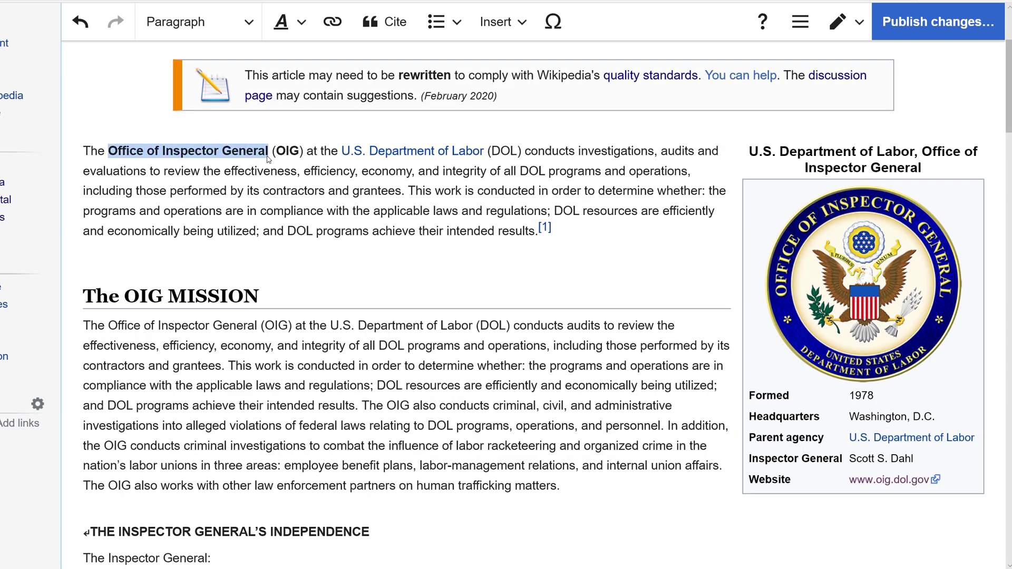
left_click_drag(362, 336, 81, 331)
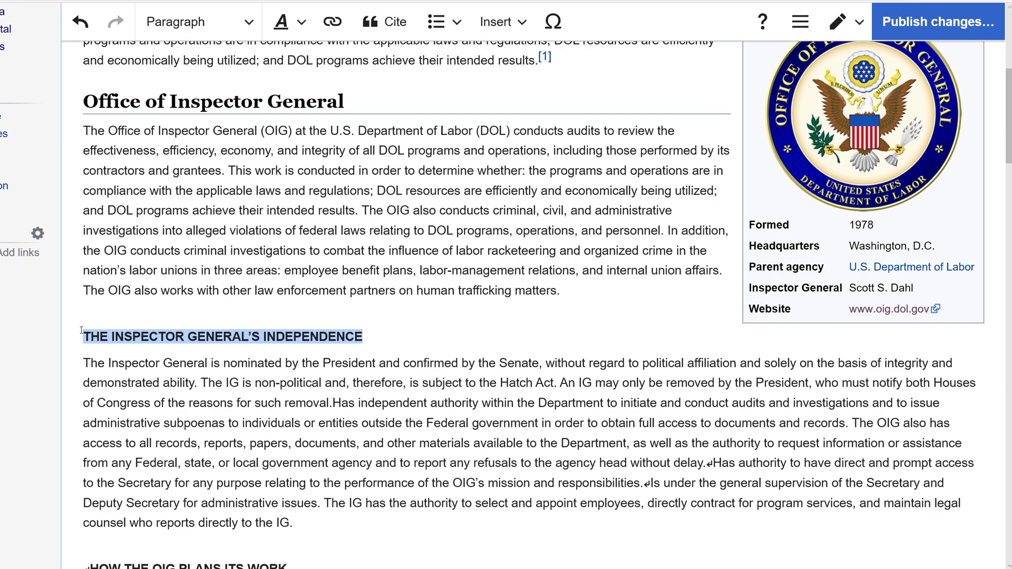
type("Nomination")
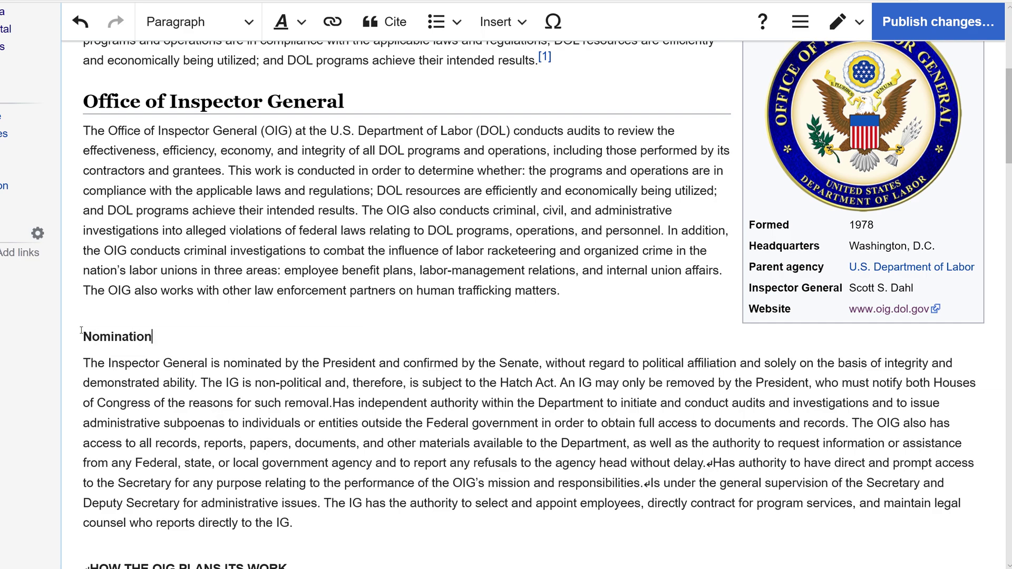
- Trim 'HOW THE OIG PLANS ITS' from the heading, leaving WORK, and make it a heading
left_click_drag(244, 229, 65, 222)
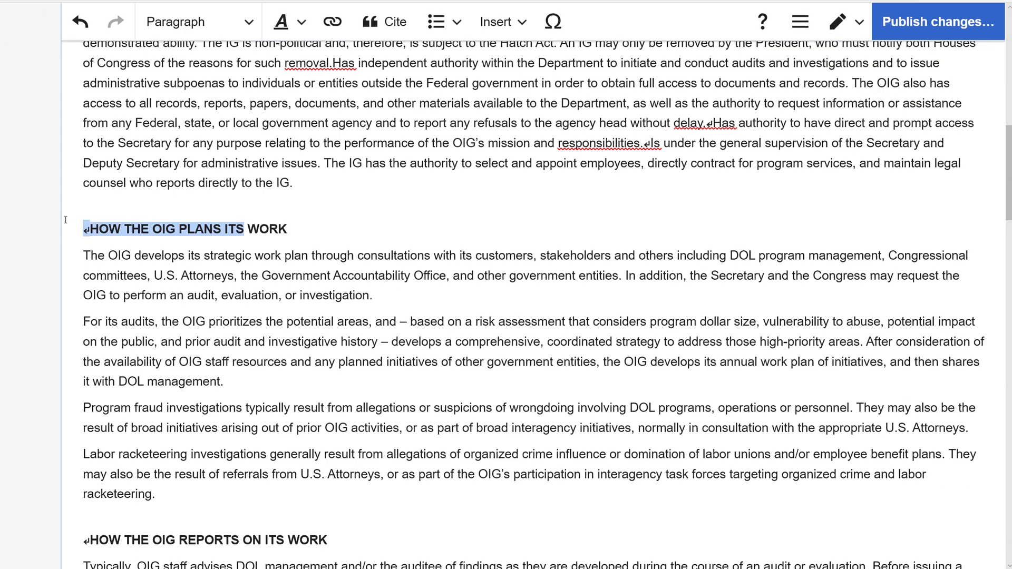
key("BackSpace")
left_click(196, 22)
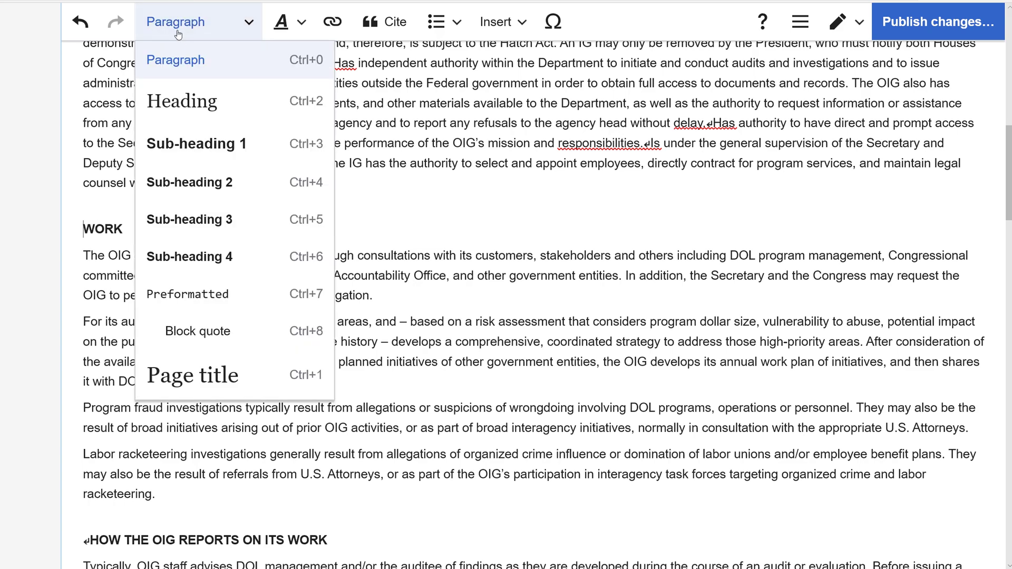
left_click(181, 100)
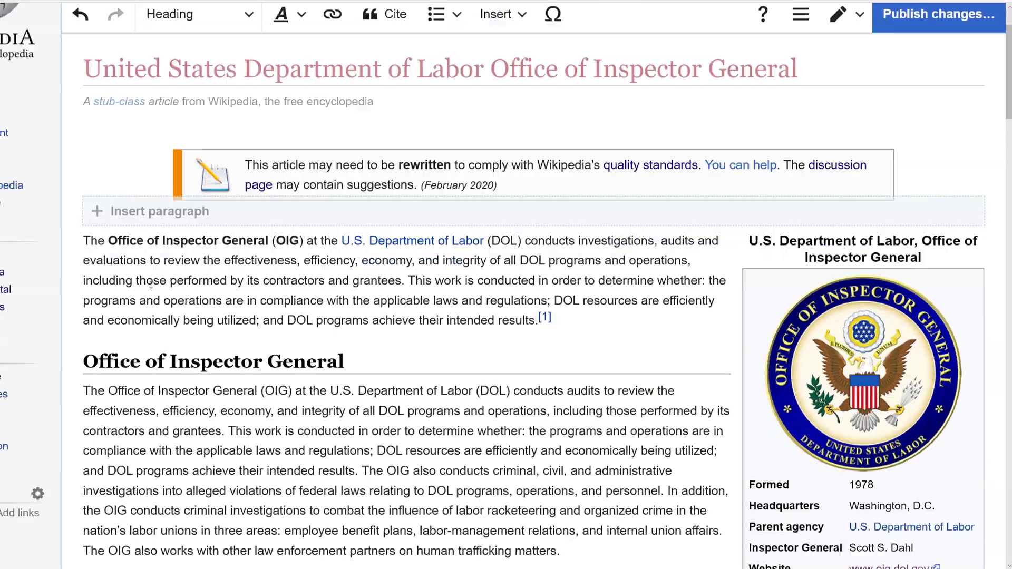
- Remove the bold formatting from the Office of Inspector General heading
scroll(151, 284, "down", 2)
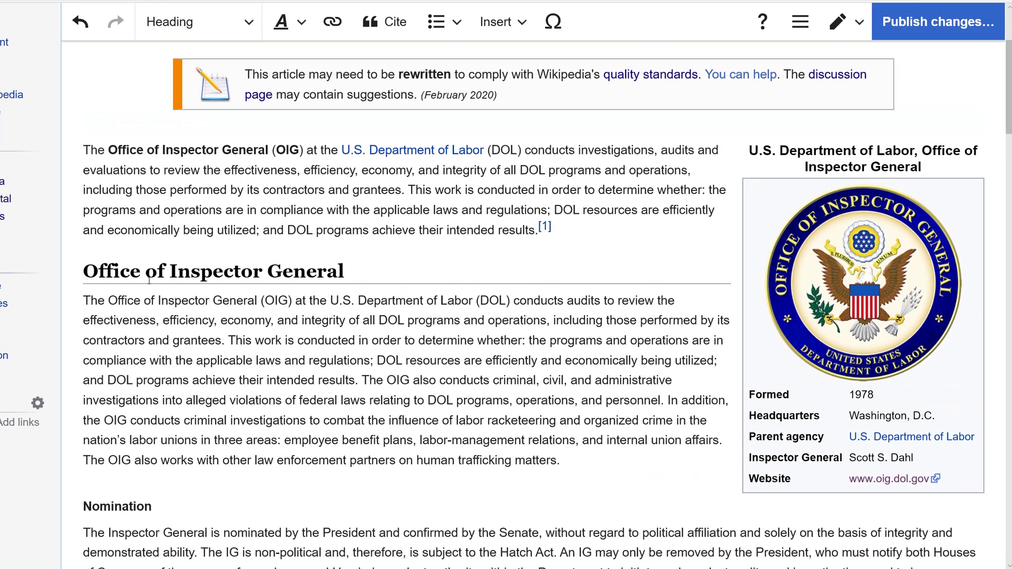
triple_click(150, 271)
left_click(298, 24)
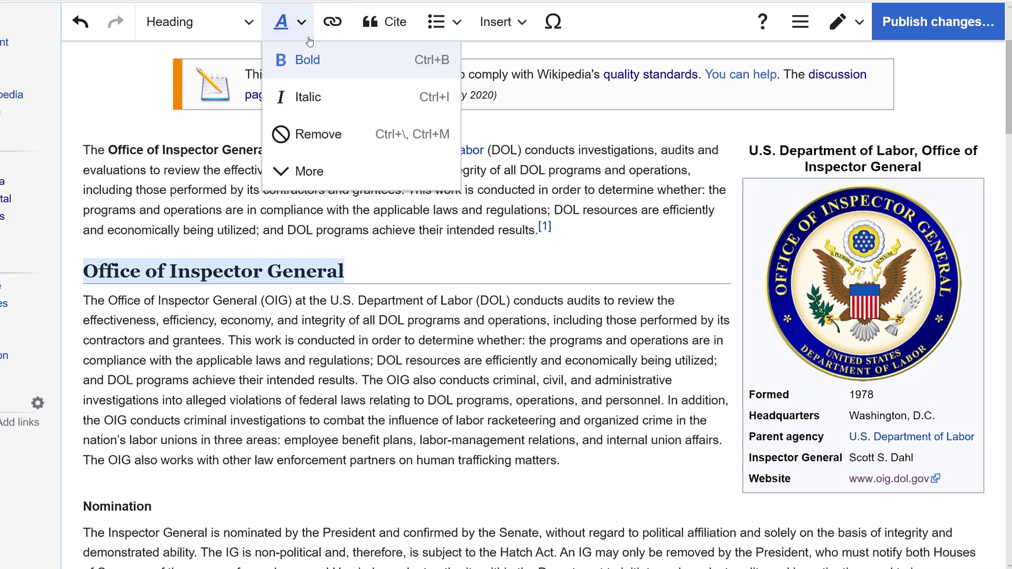
left_click(329, 136)
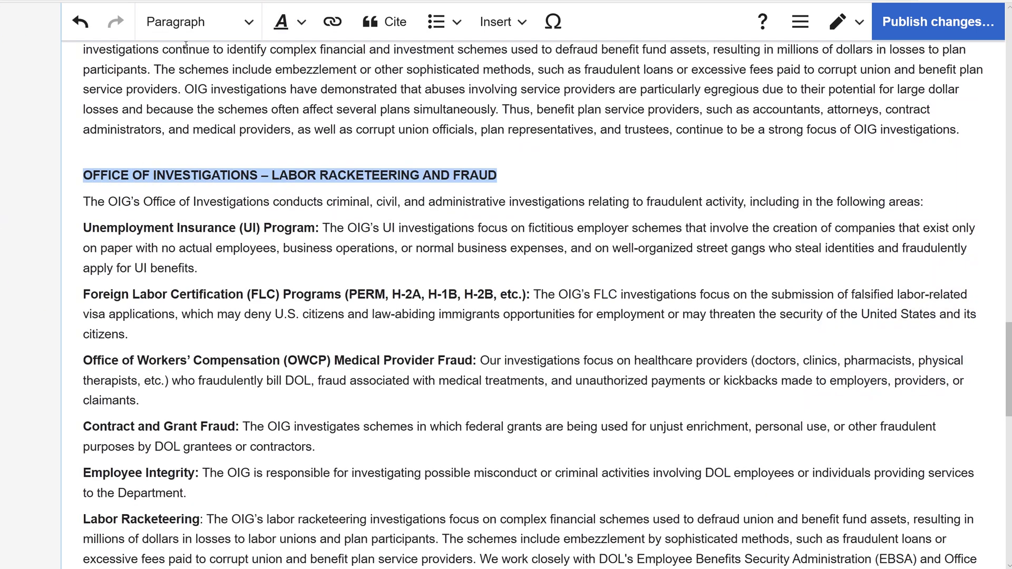
- Make the Office of Investigations and OFFICE OF AUDIT lines headings without bold
left_click(192, 26)
left_click(182, 101)
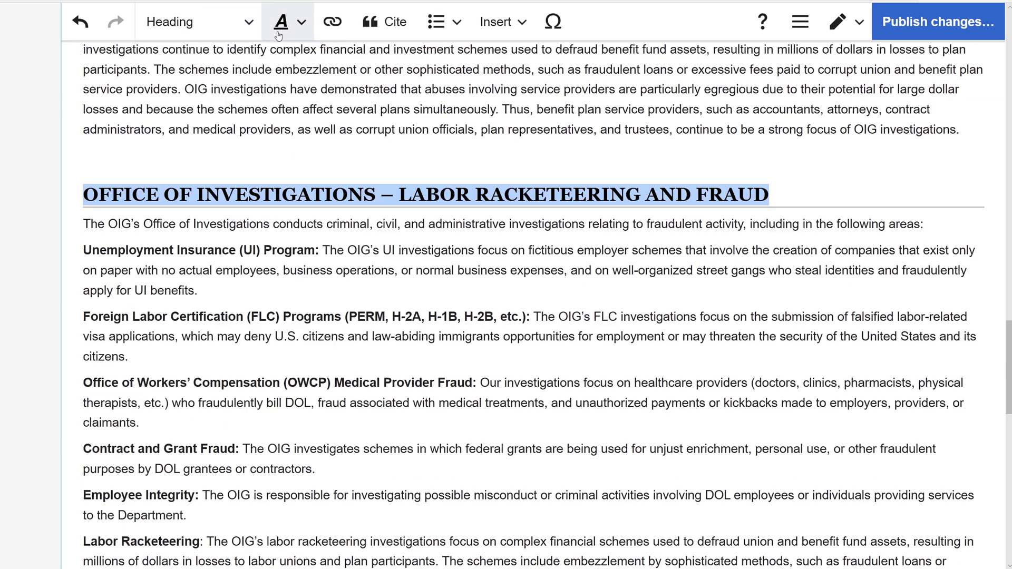
left_click(297, 24)
scroll(325, 180, "down", 8)
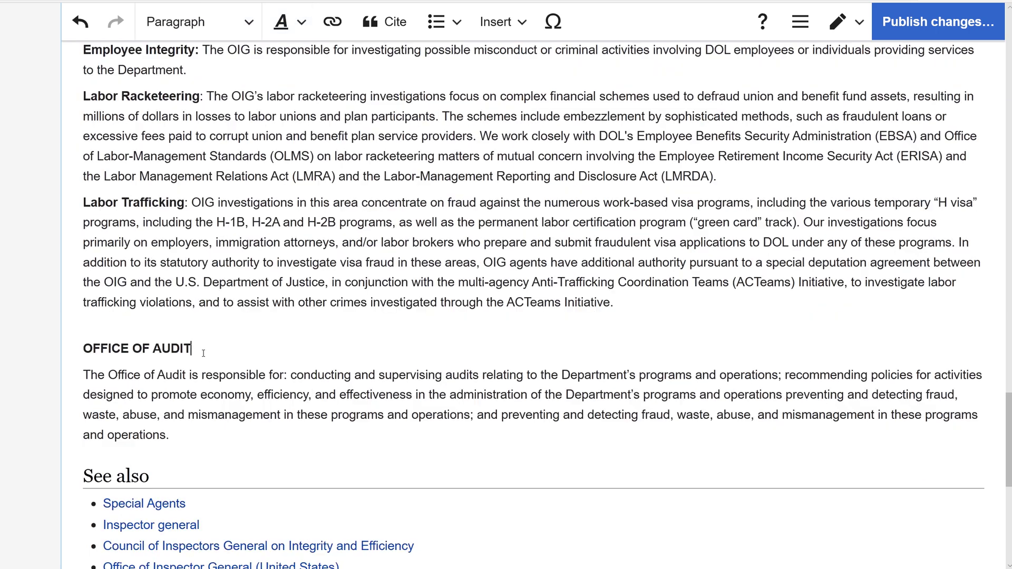
left_click_drag(194, 349, 81, 348)
left_click(187, 24)
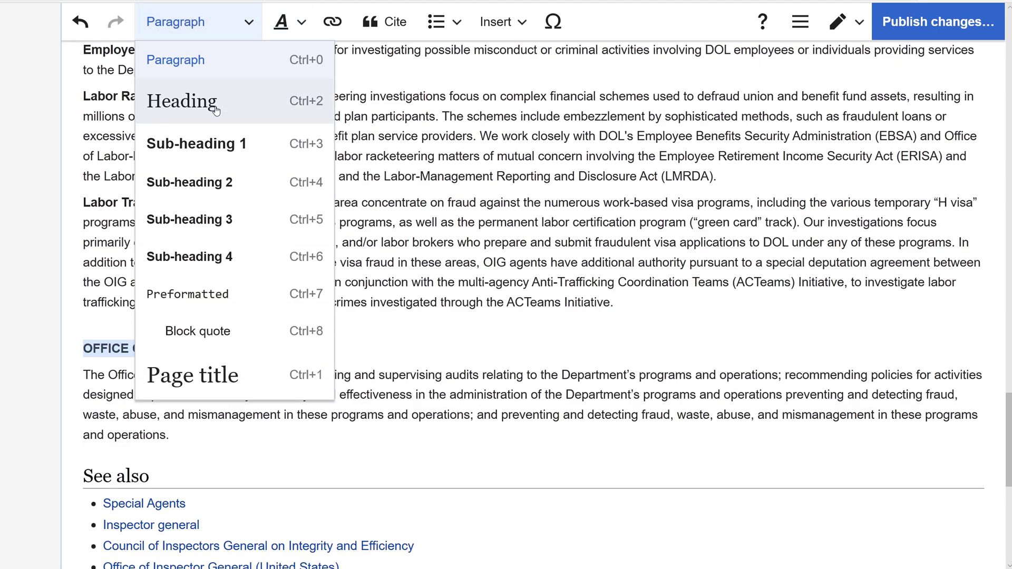
left_click(182, 101)
left_click(285, 22)
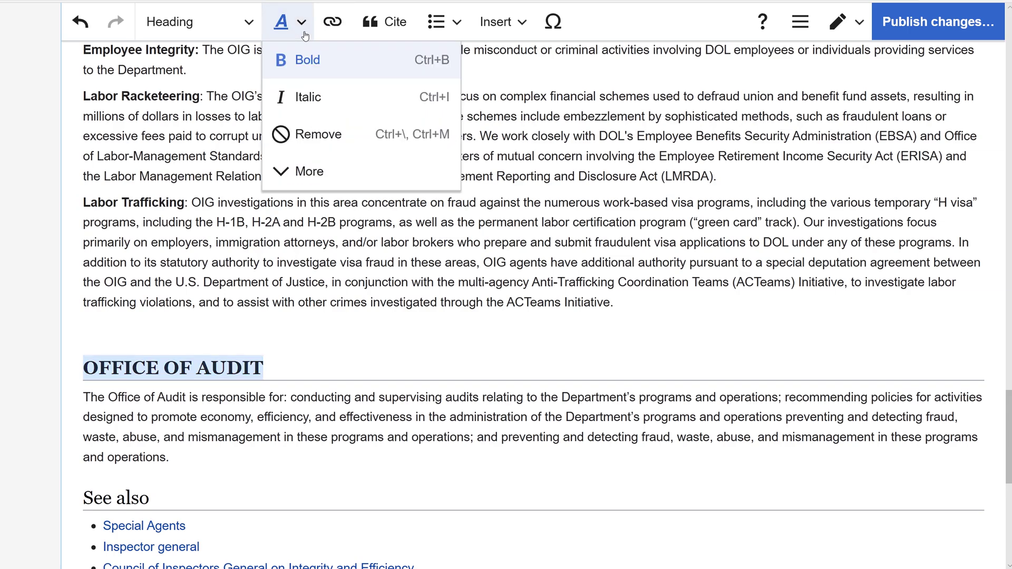
left_click(326, 135)
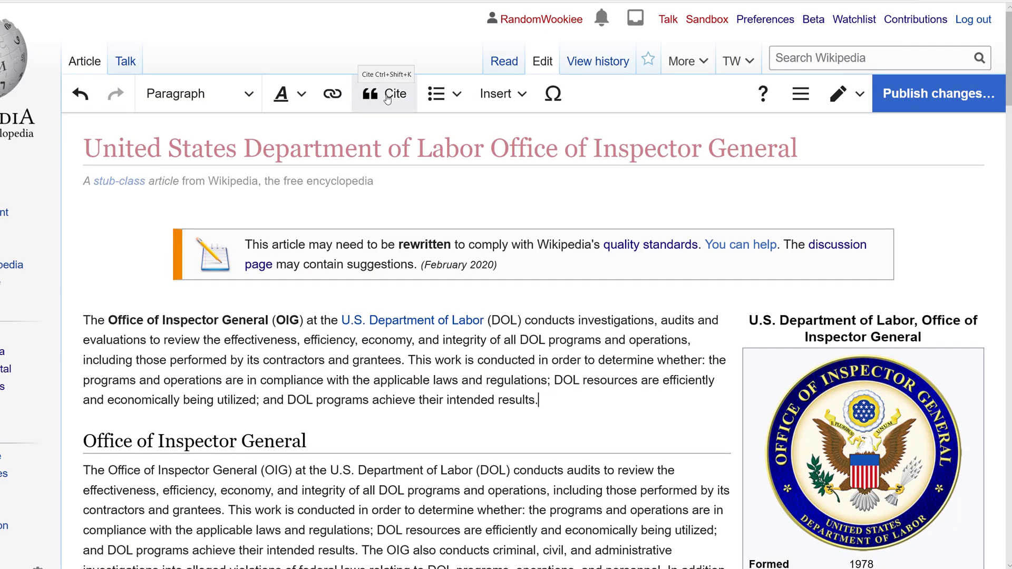
- Cite the oig.dol.gov 'About OIG' page as reference [1] after the human-trafficking sentence
scroll(403, 320, "down", 1)
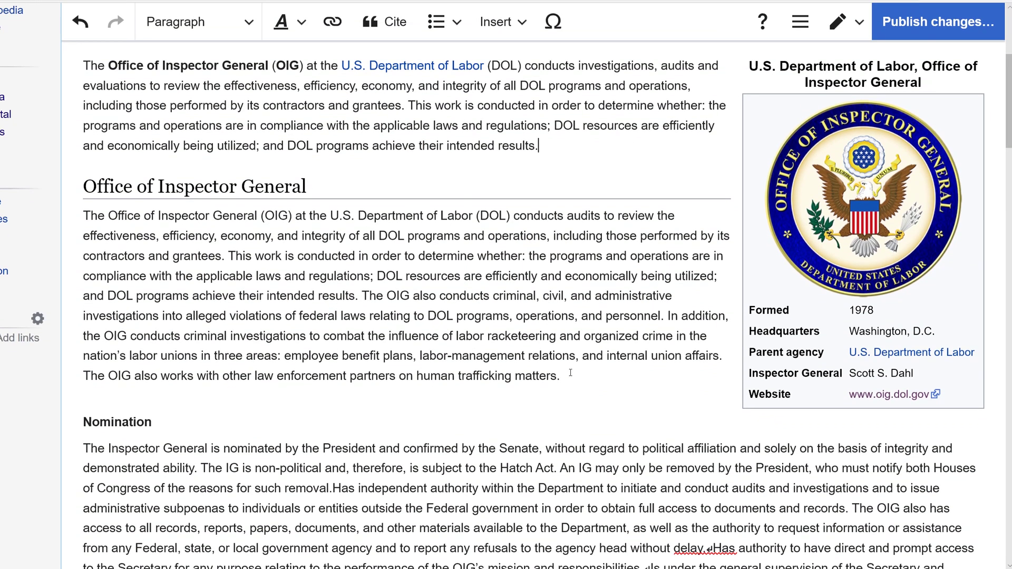
left_click(333, 27)
key("Escape")
scroll(610, 376, "up", 1)
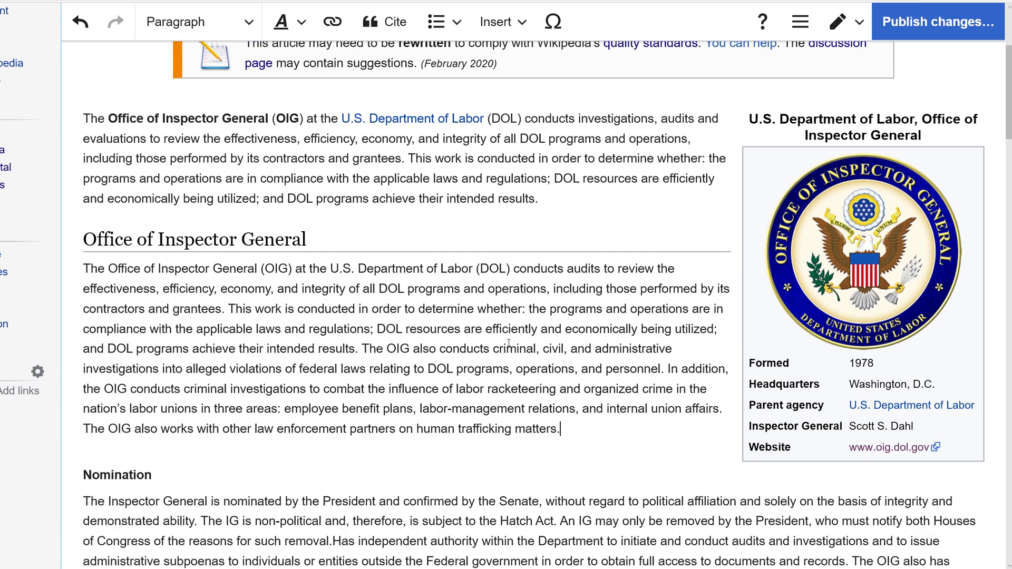
left_click(385, 22)
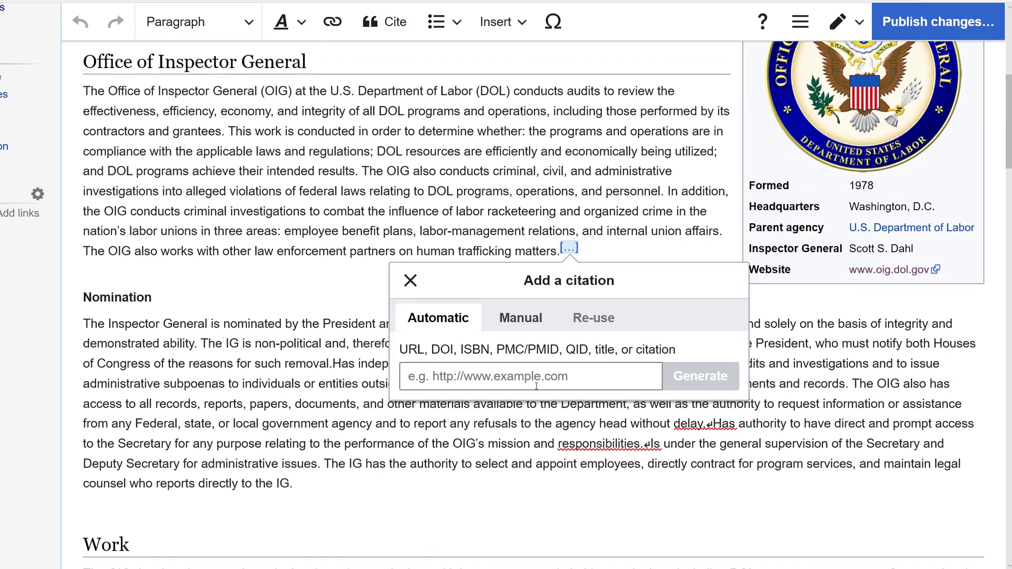
type("https://www.oig.dol.gov/about.htm")
key("Return")
left_click(703, 328)
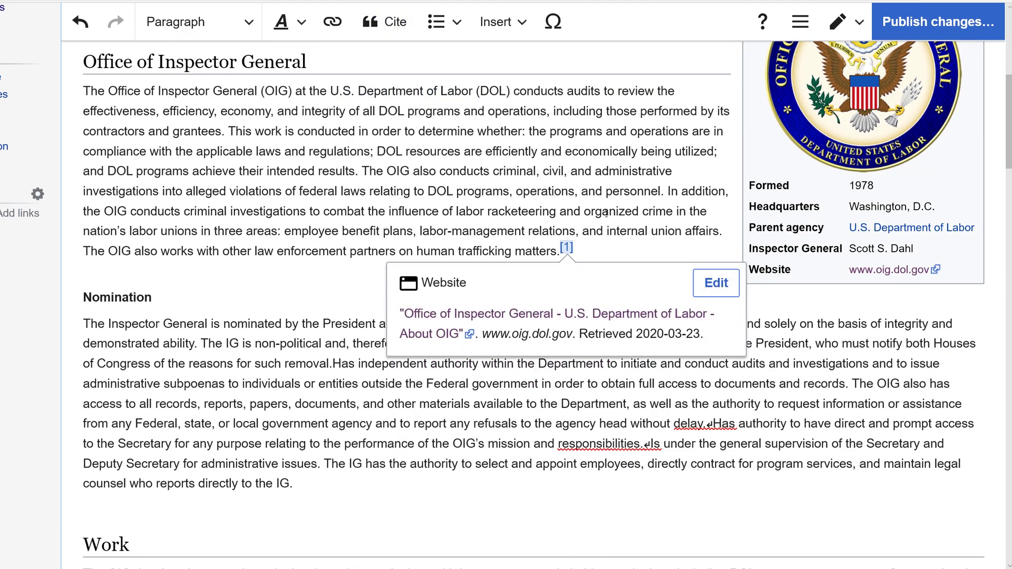
left_click(715, 283)
key("Escape")
left_click(576, 280)
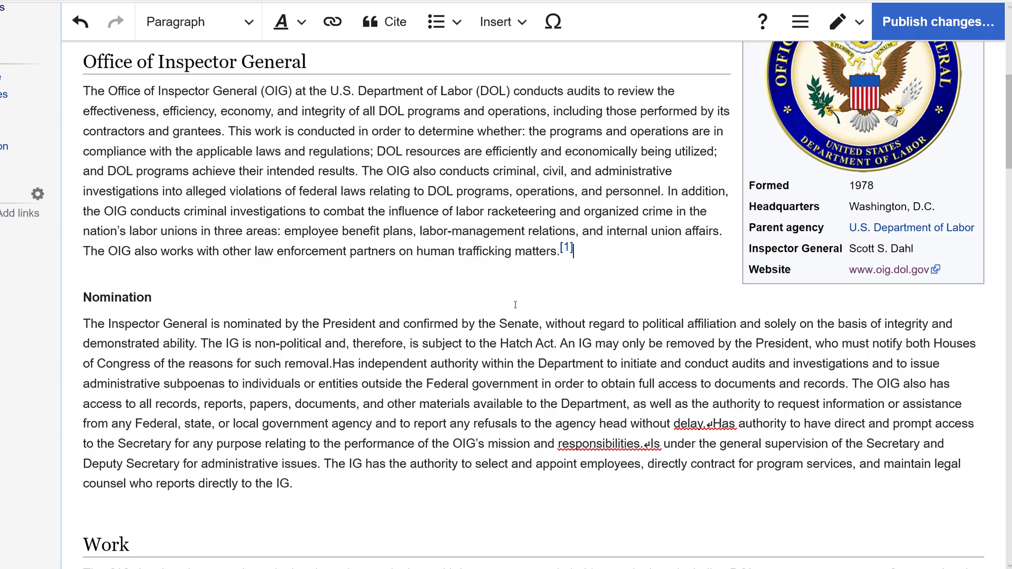
scroll(516, 304, "down", 15)
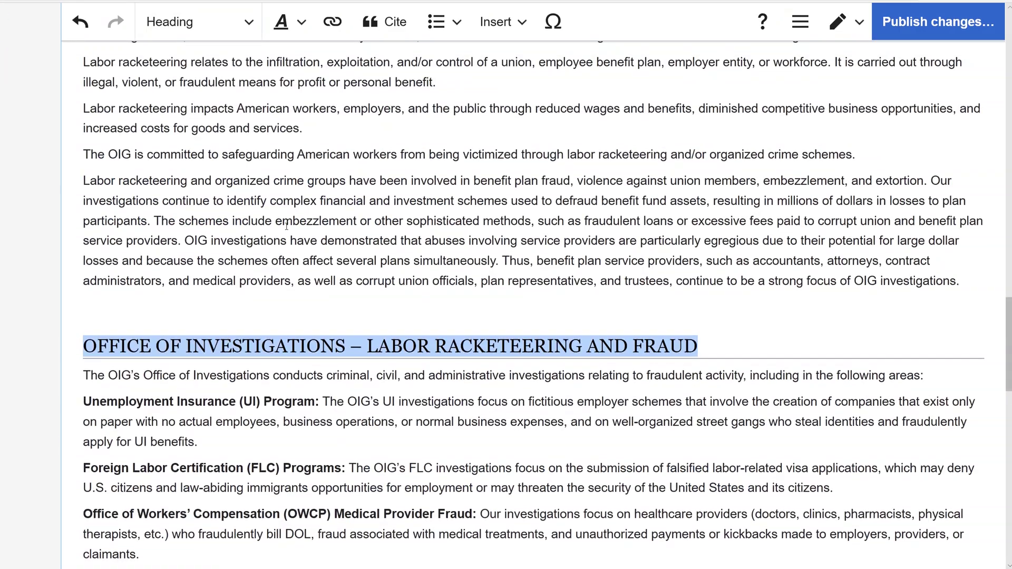
- Replace the all-caps heading text with 'Labor racketeering and fraud', correcting the 'fraid' typo
left_click(287, 22)
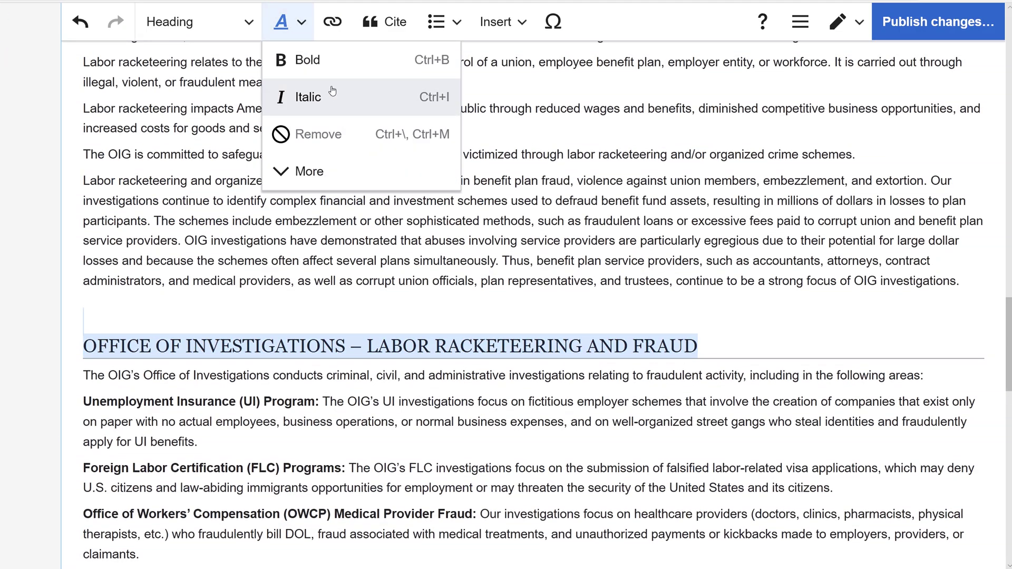
left_click(309, 171)
key("Escape")
left_click(85, 348)
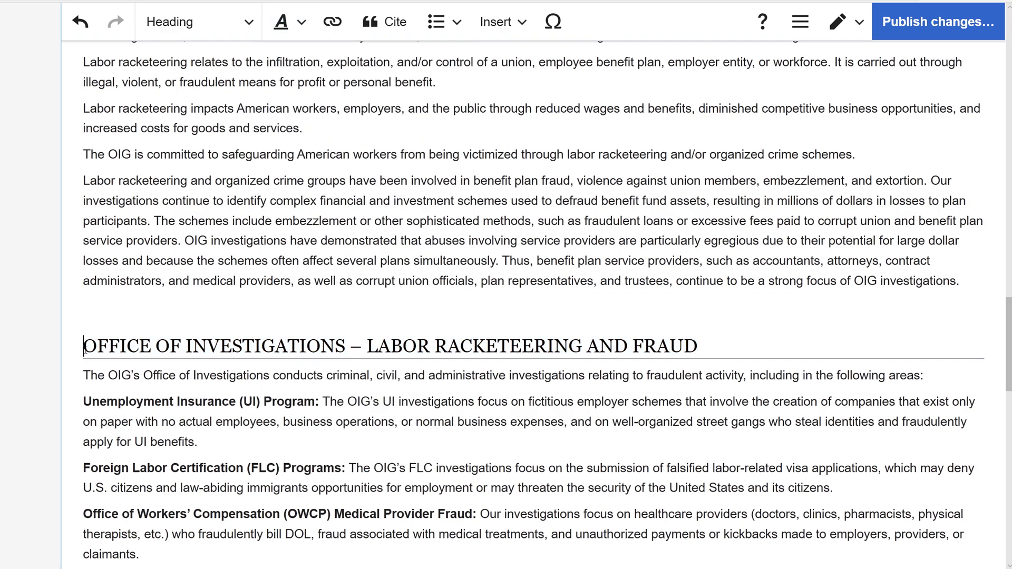
key("ctrl+shift+Right")
key("ctrl+shift+Right")
key("ctrl+shift+Right")
key("ctrl+shift+Right")
type("Labor racketeering and fraid")
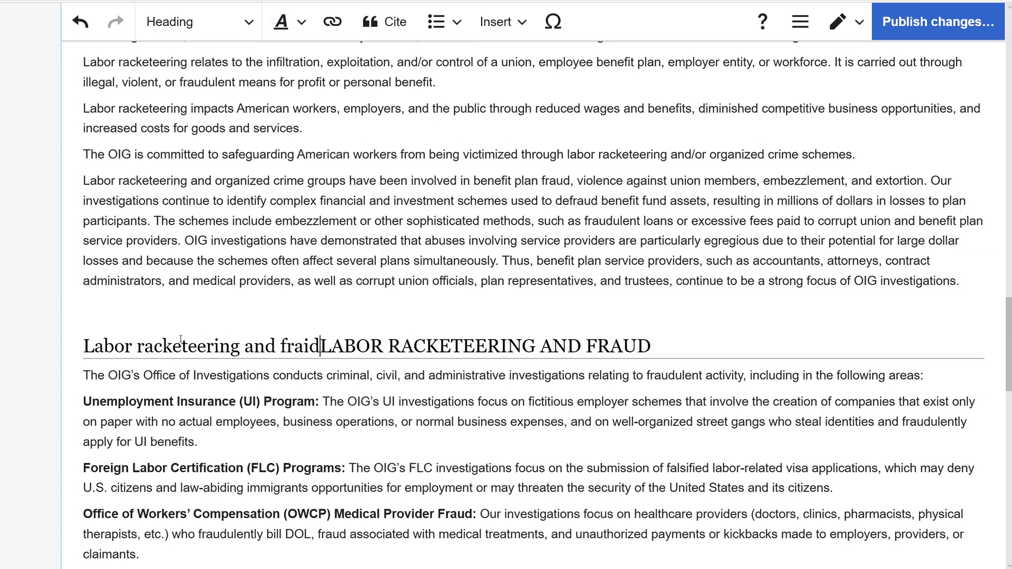
key("BackSpace")
key("BackSpace")
type("ud")
key("shift+End")
key("Delete")
key("ctrl+z")
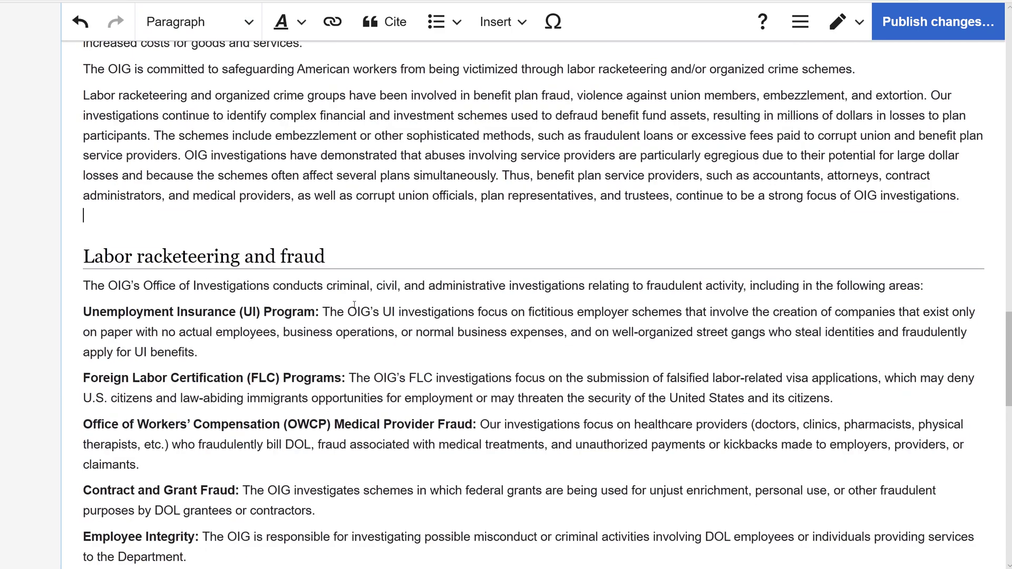
scroll(354, 306, "up", 15)
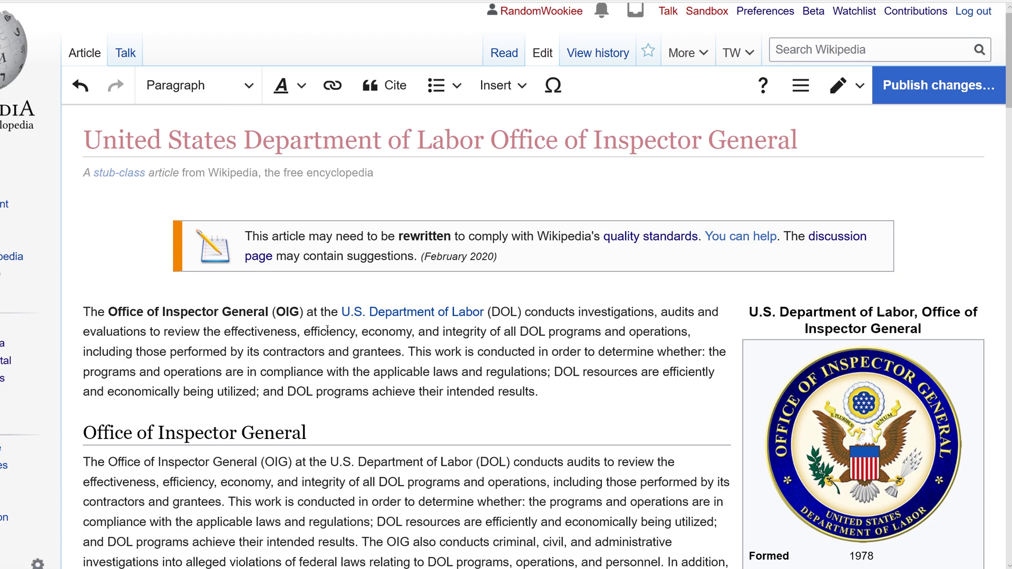
- Delete the duplicated clause following 'regulations' in the first section
scroll(328, 329, "down", 5)
left_click_drag(377, 182, 716, 183)
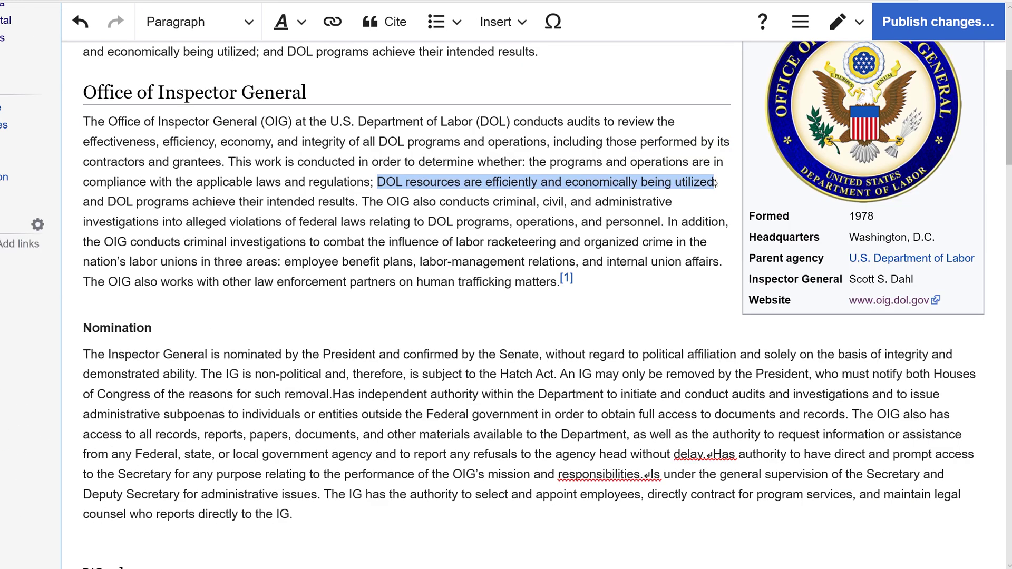
key("Delete")
key("ctrl+z")
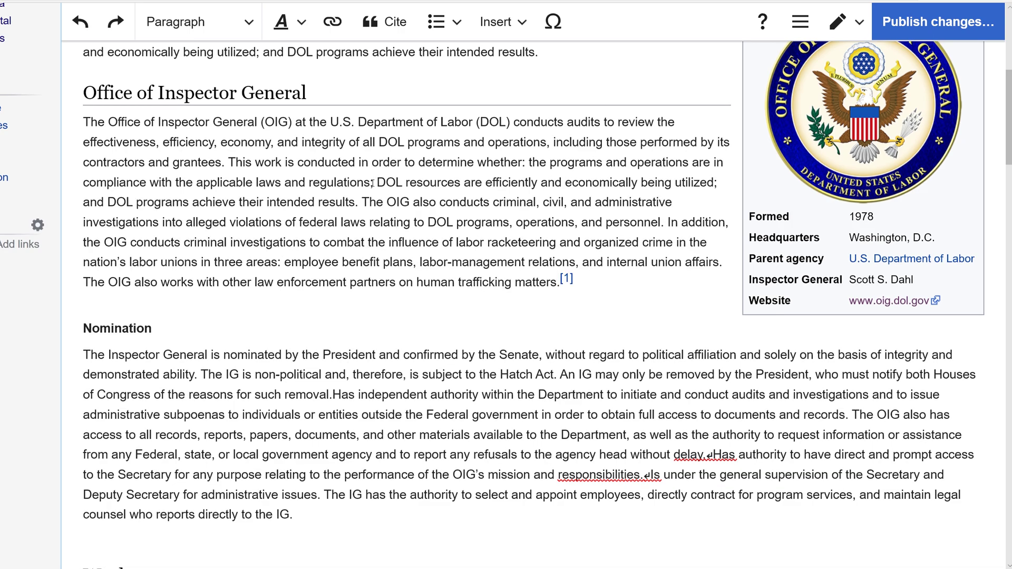
left_click_drag(372, 183, 355, 207)
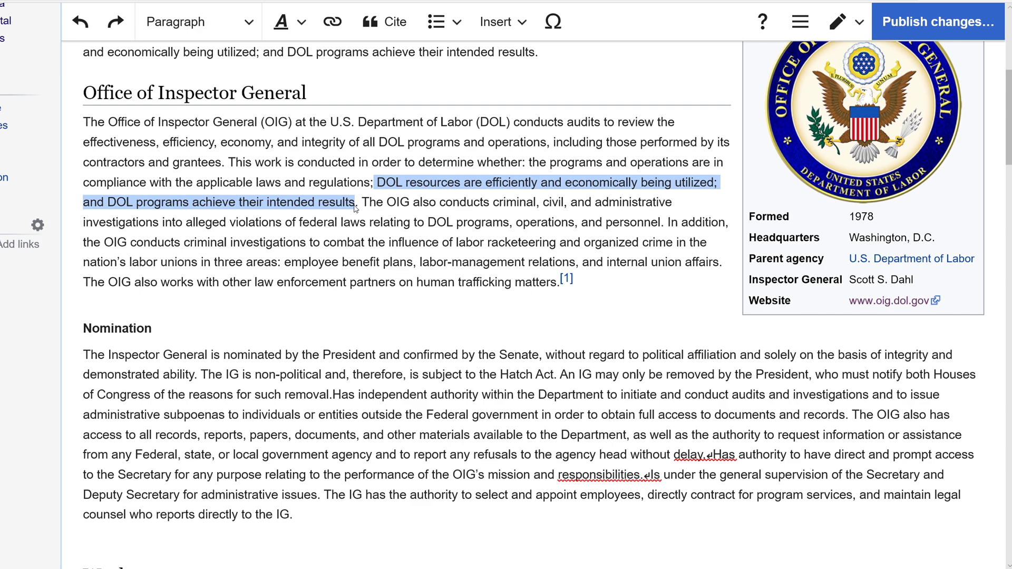
key("Delete")
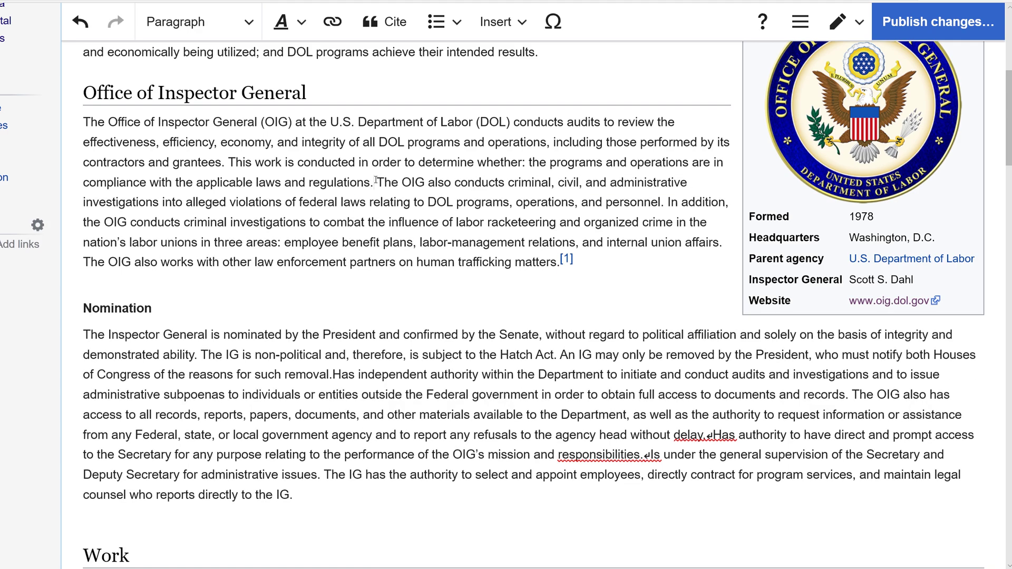
- Split the paragraph so a new one begins at 'The OIG also conducts'
key("Return")
key("Delete")
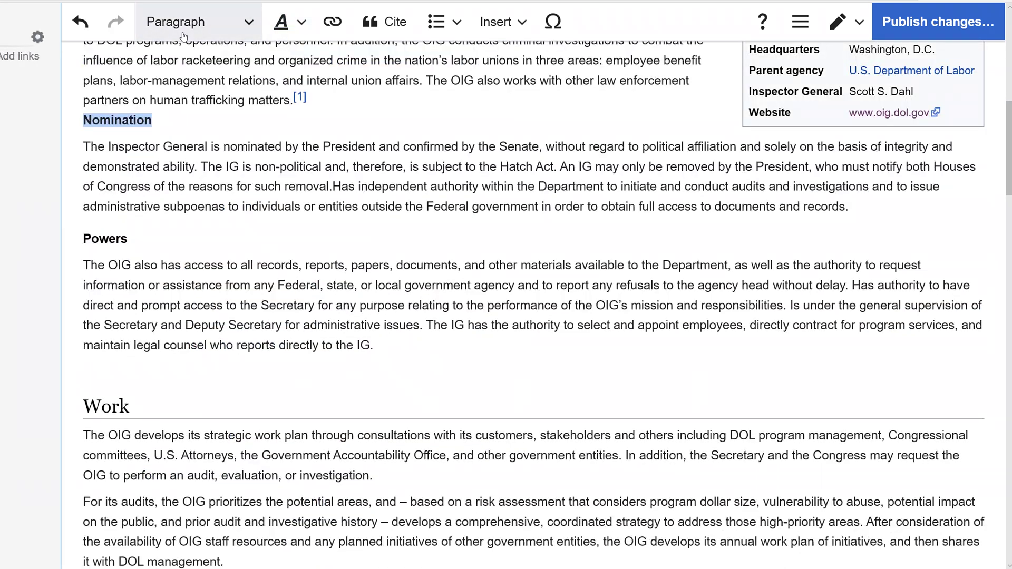
key("ctrl+z")
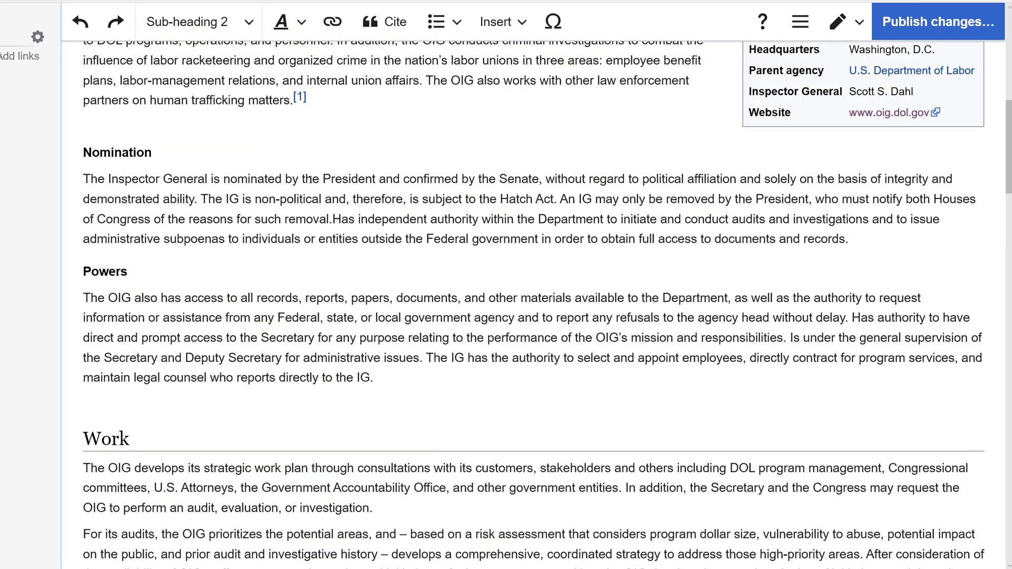
scroll(683, 341, "down", 5)
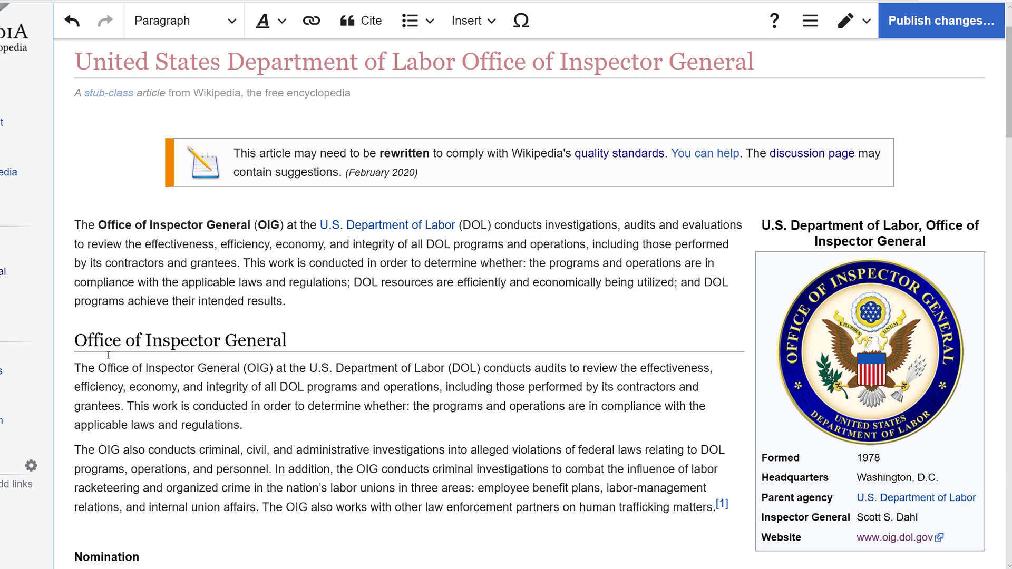
scroll(108, 354, "down", 15)
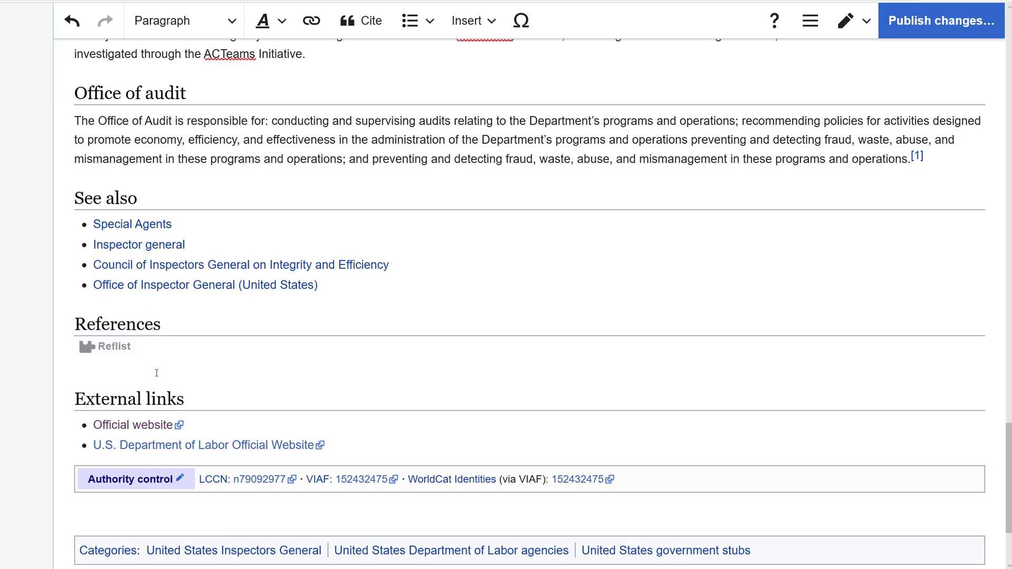
scroll(159, 373, "up", 3)
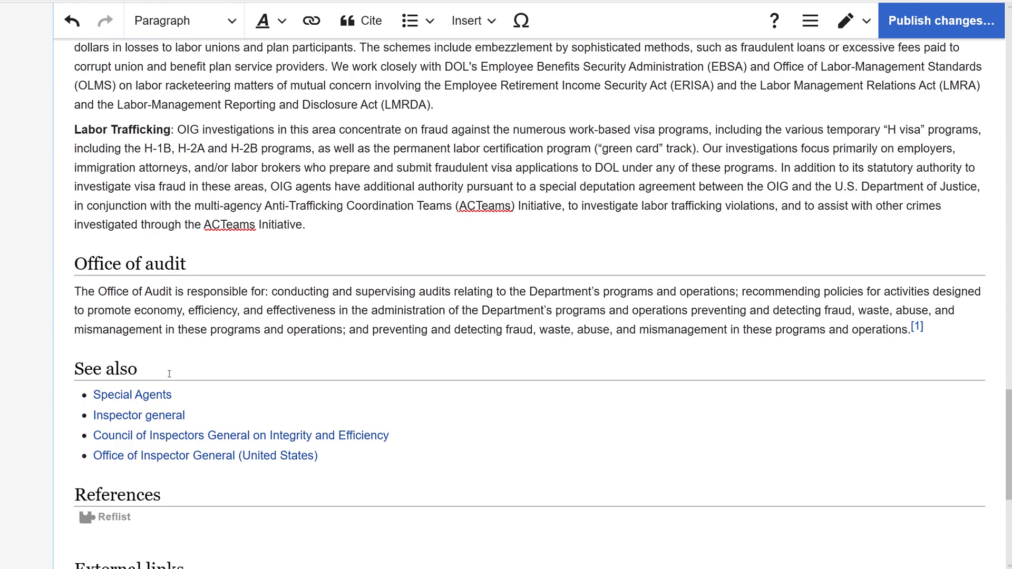
scroll(170, 373, "up", 20)
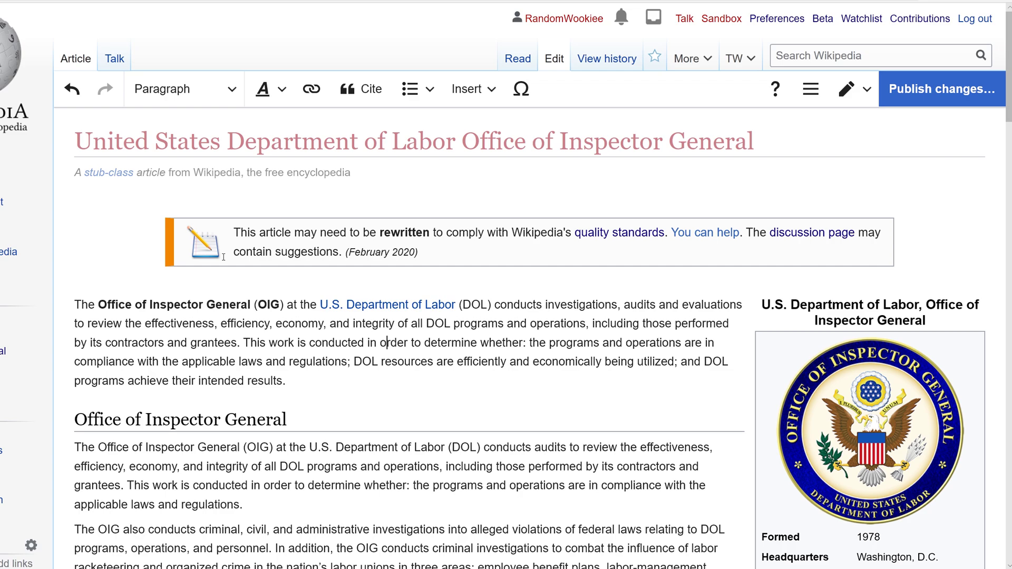
- Publish the article with the 'Clean up/copyedit' summary trimmed to 'Clean up'
left_click(908, 90)
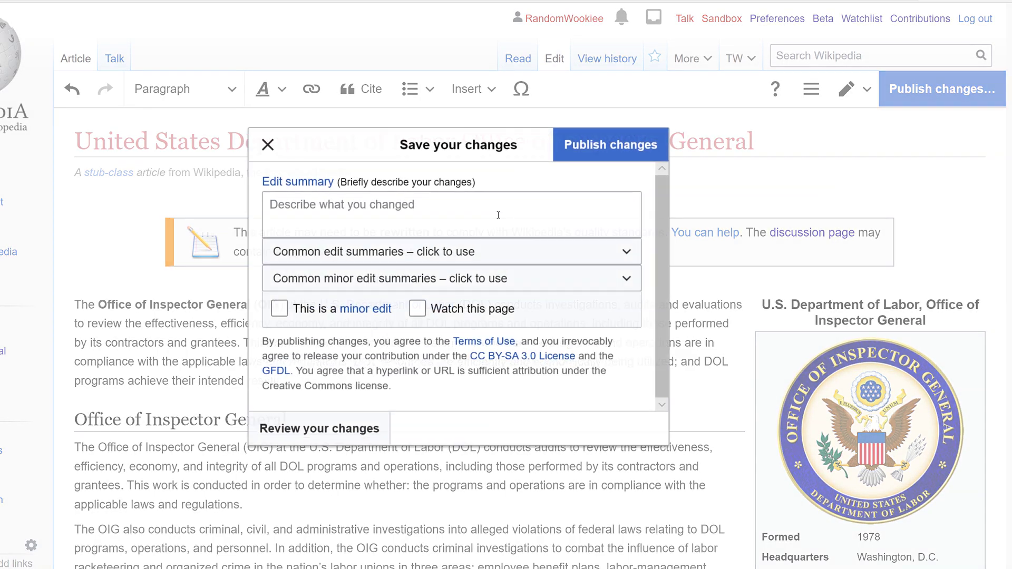
left_click(379, 252)
left_click(348, 359)
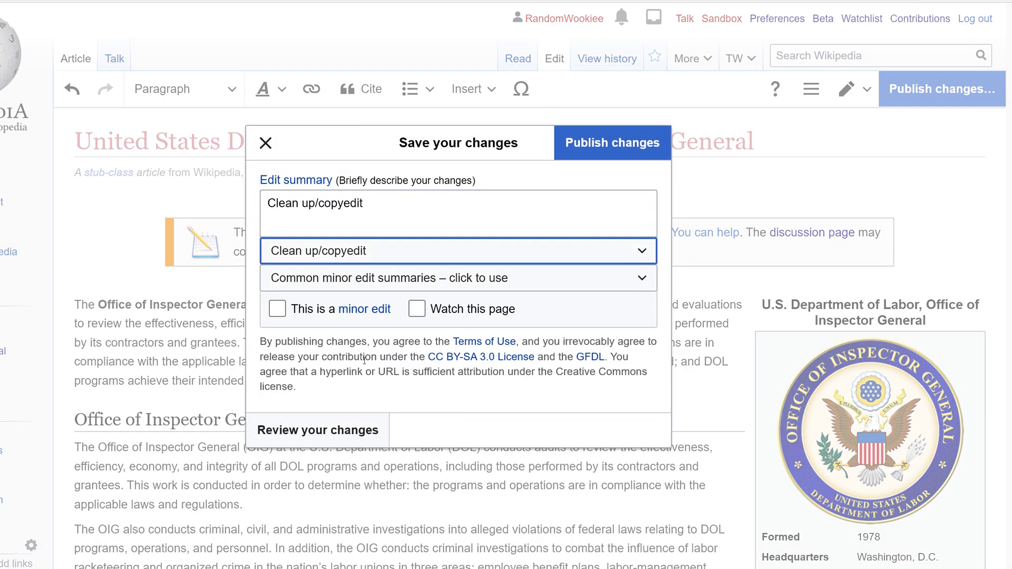
left_click_drag(315, 205, 398, 217)
key("BackSpace")
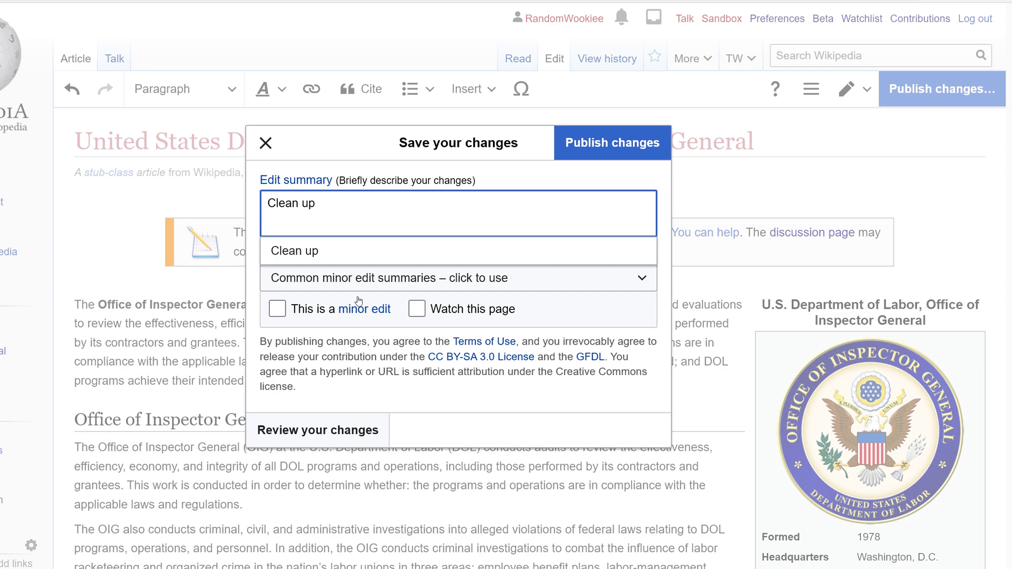
left_click(426, 442)
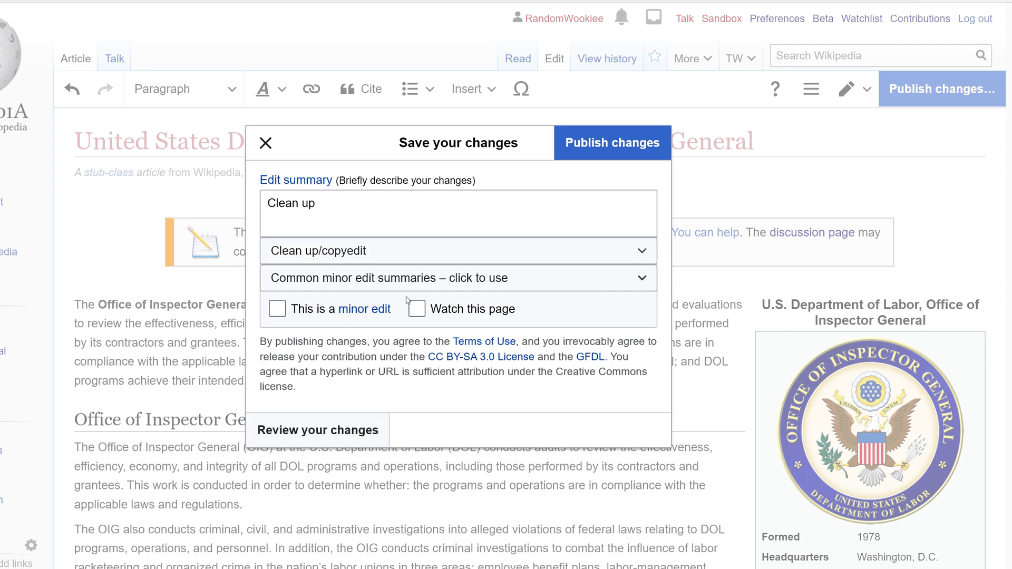
left_click(611, 148)
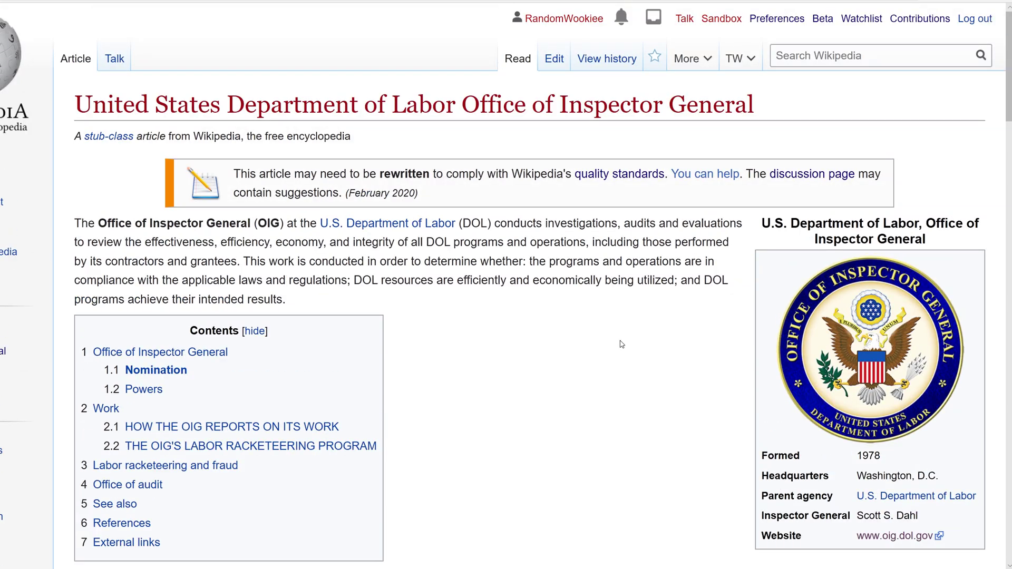
- Use Rater to change the WikiProject United States rating from Stub to Start-class
mouse_move(687, 58)
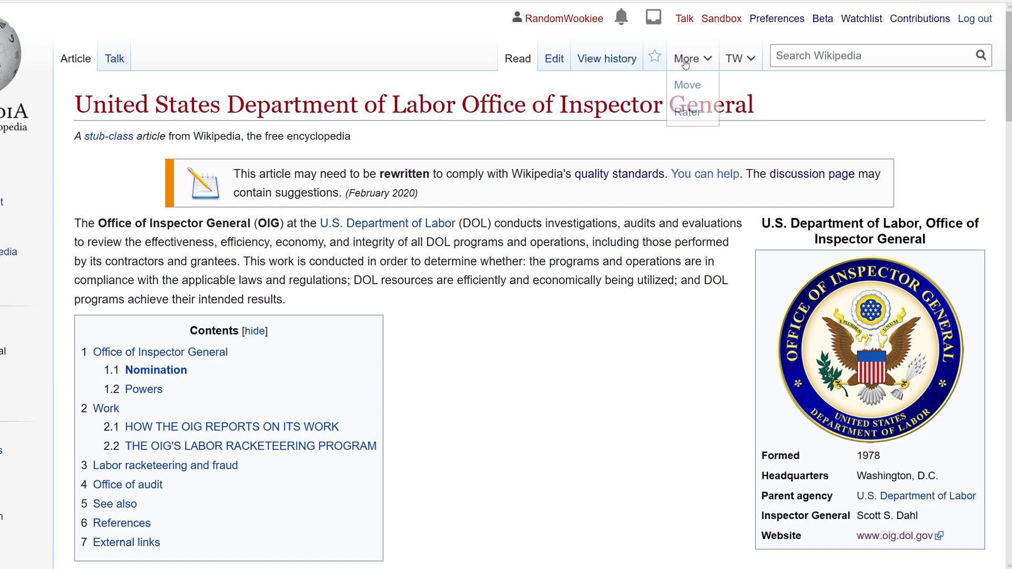
left_click(683, 118)
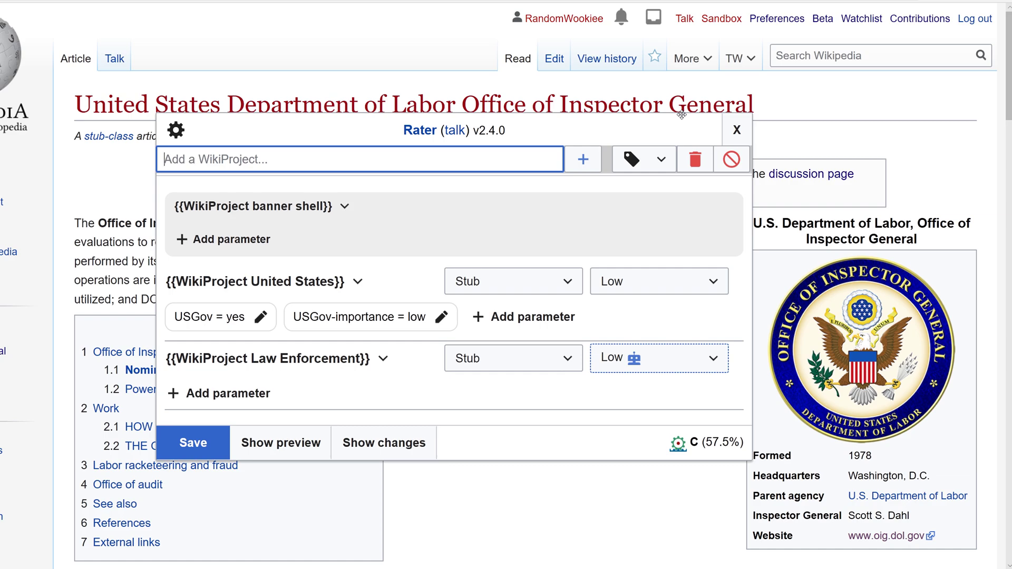
left_click(468, 285)
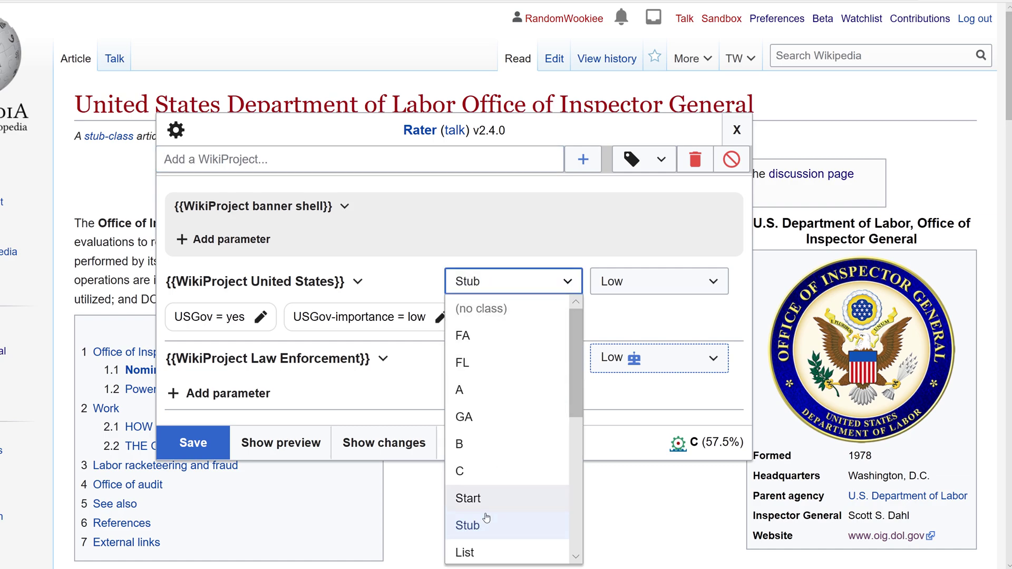
left_click(484, 509)
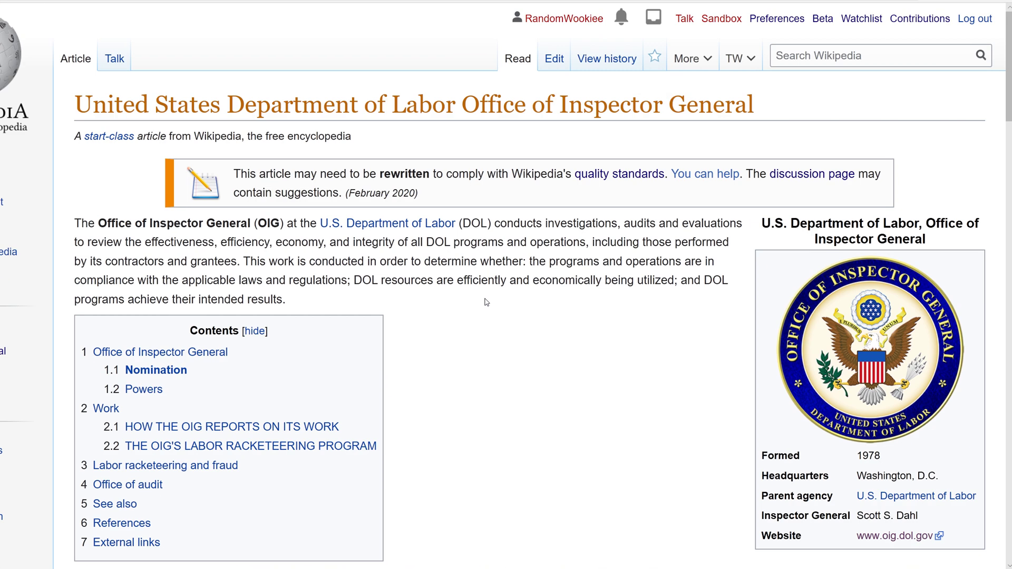